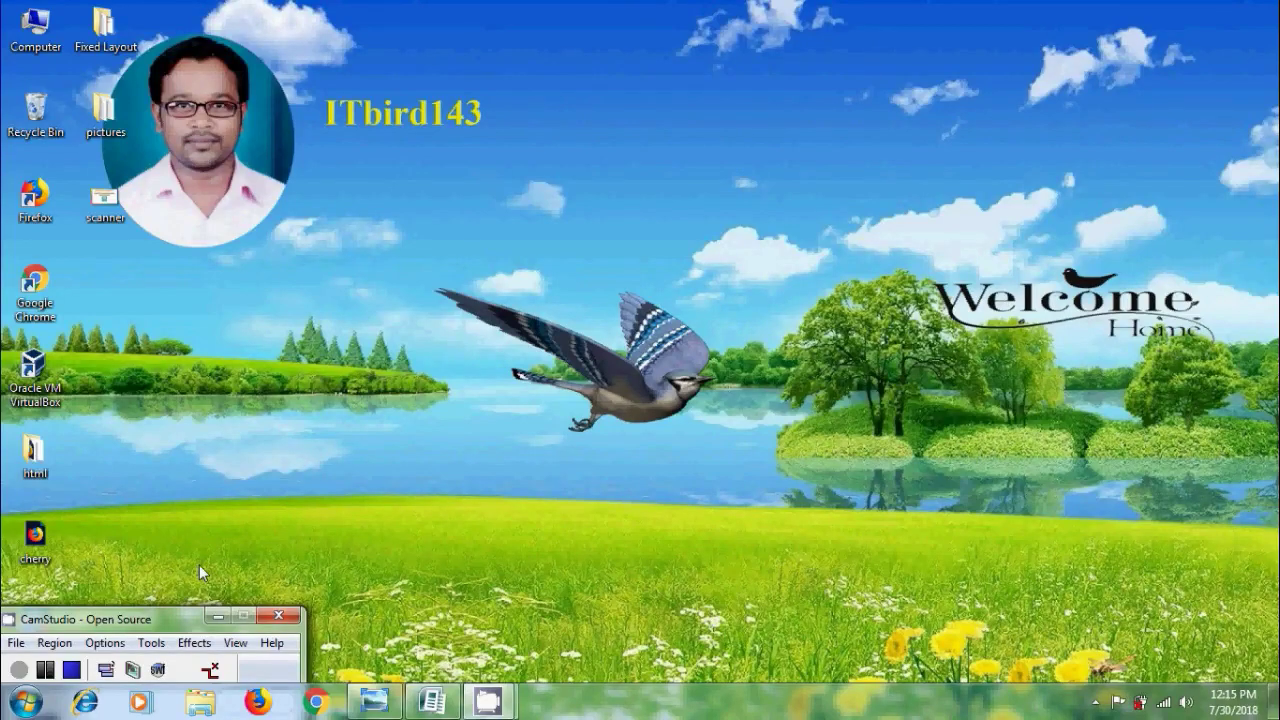
Step: Restore the Publisher 2007 Tutorial 27 'scanner' title image in Windows Photo Viewer
{"action": "left_click", "coordinate": [374, 700]}
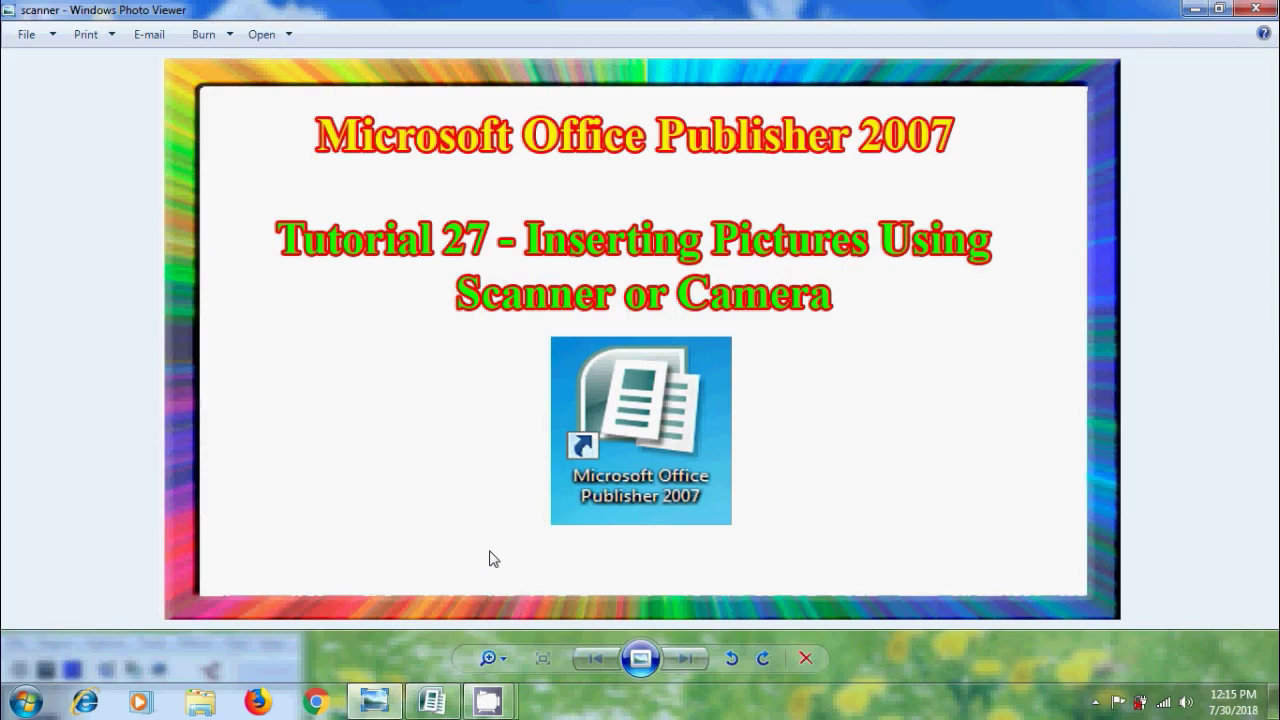
Step: Switch to the blank A3 publication and choose Insert > Picture > From Scanner or Camera
{"action": "left_click", "coordinate": [447, 690]}
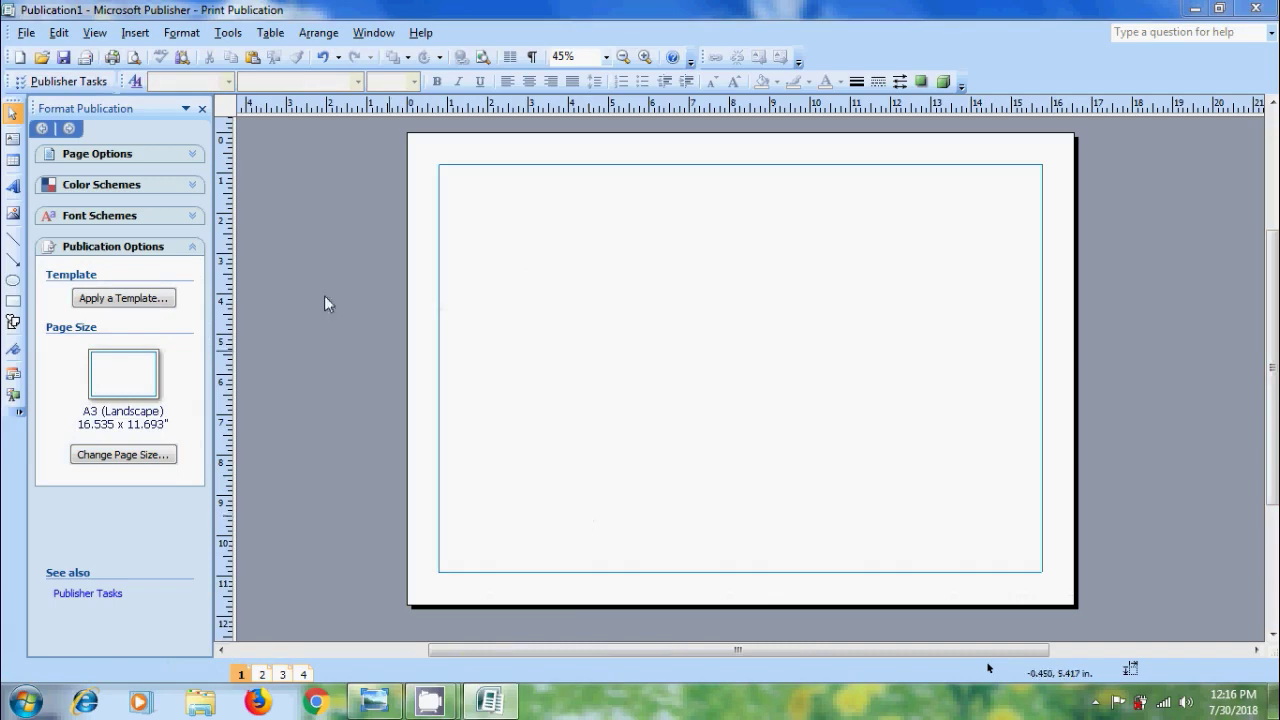
{"action": "left_click", "coordinate": [135, 33]}
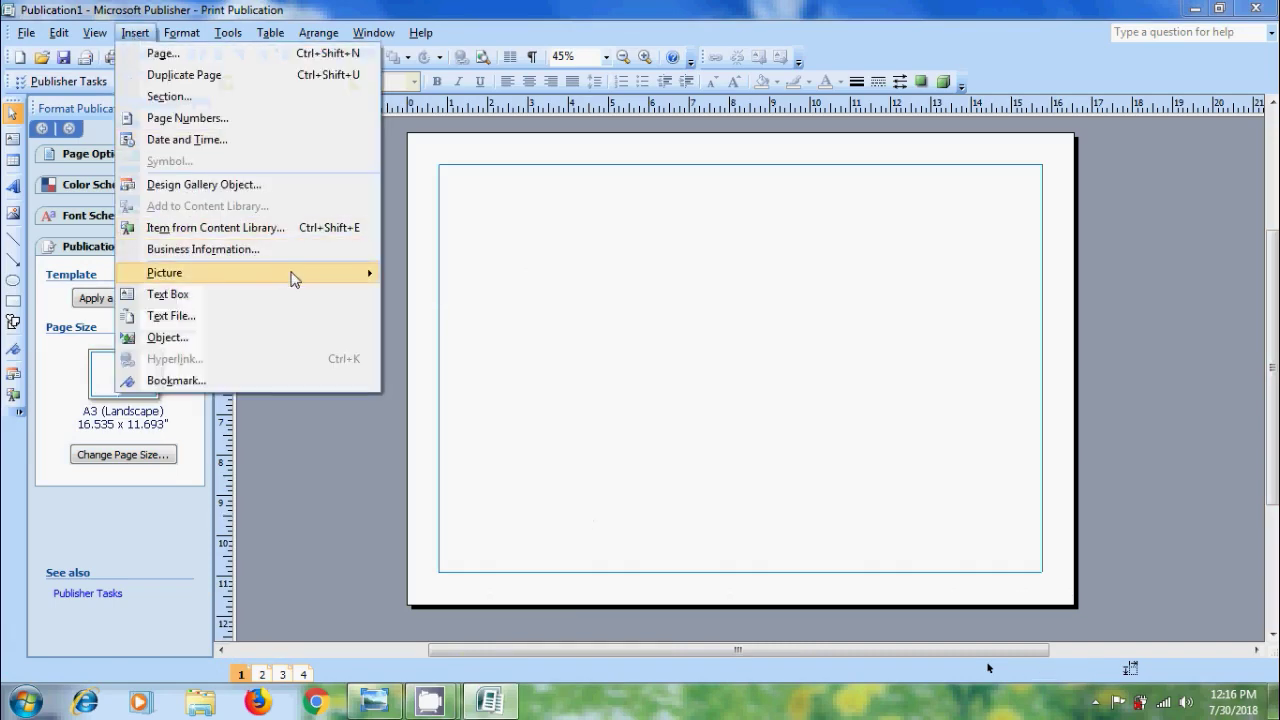
{"action": "mouse_move", "coordinate": [165, 273]}
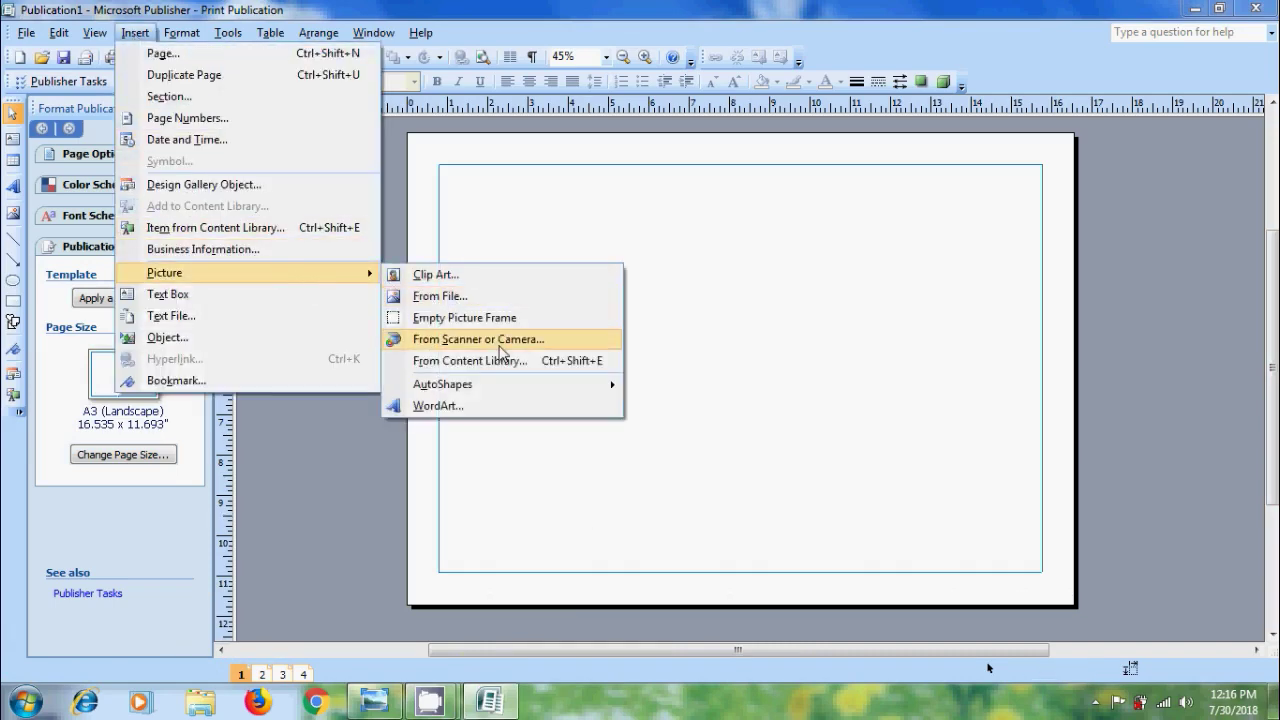
{"action": "left_click", "coordinate": [512, 341]}
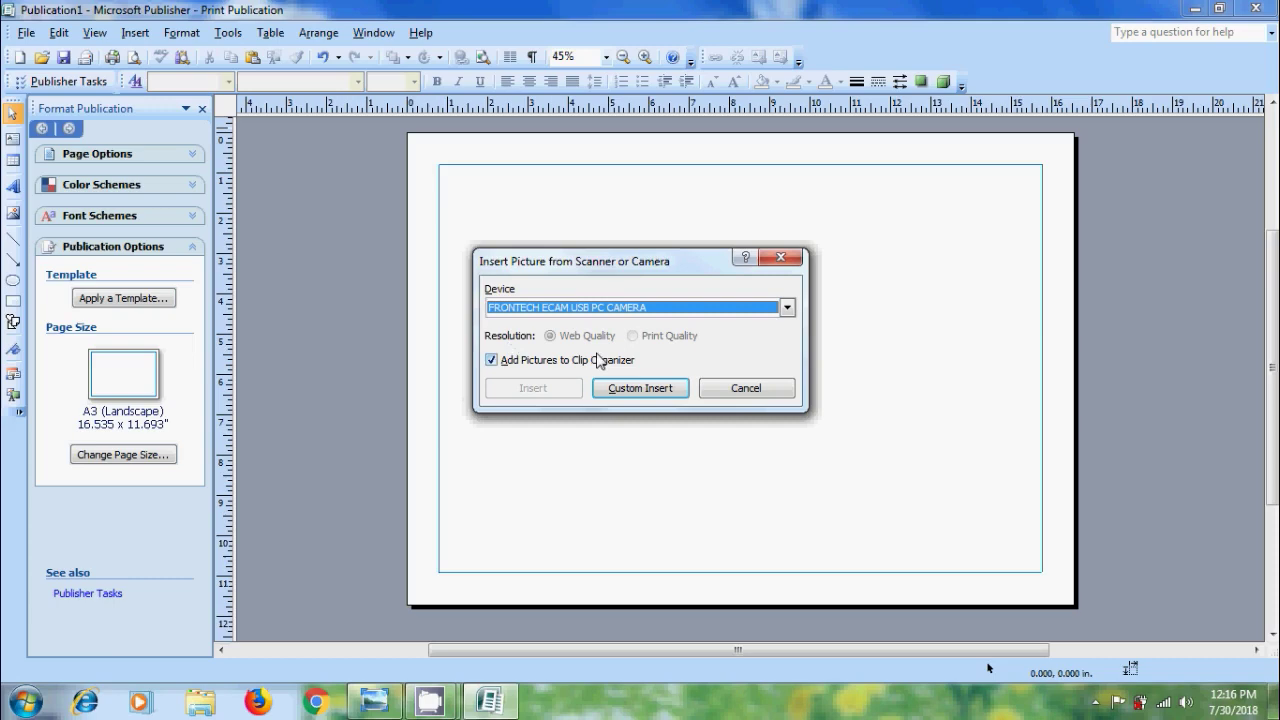
Step: Keep FRONTECH ECAM USB PC CAMERA as the device and start a Custom Insert
{"action": "left_click", "coordinate": [788, 310]}
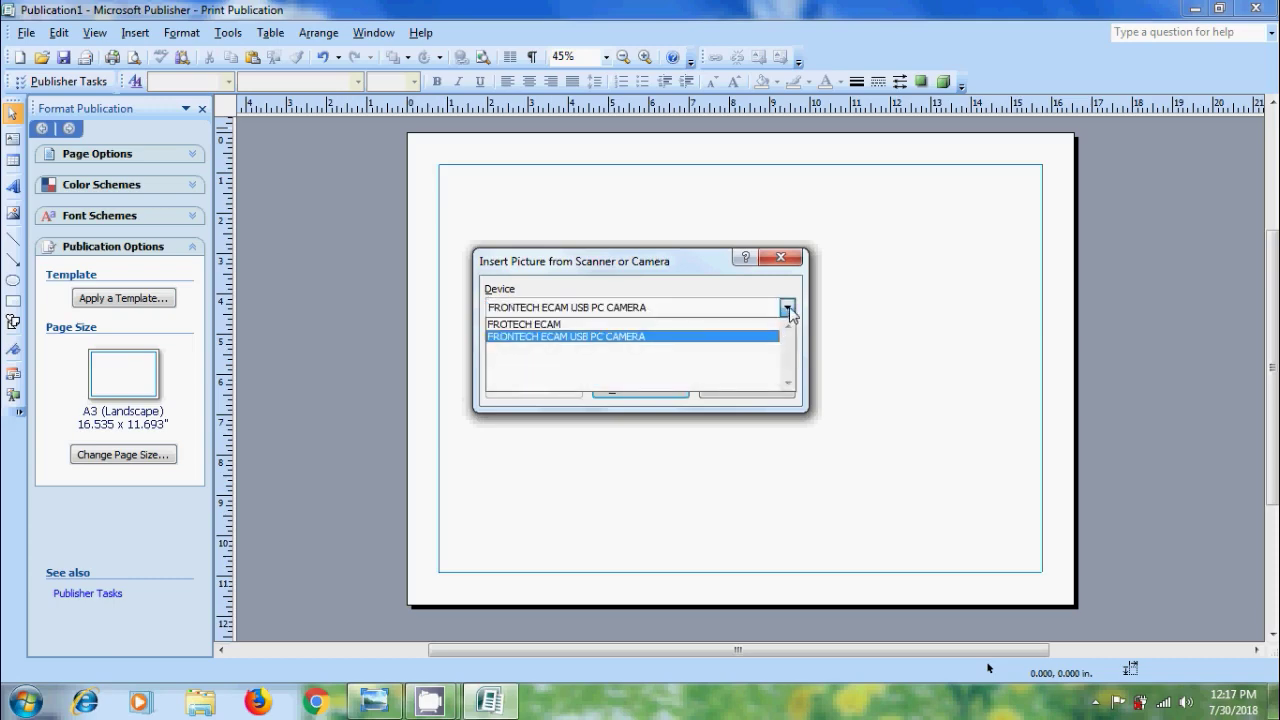
{"action": "left_click", "coordinate": [789, 311]}
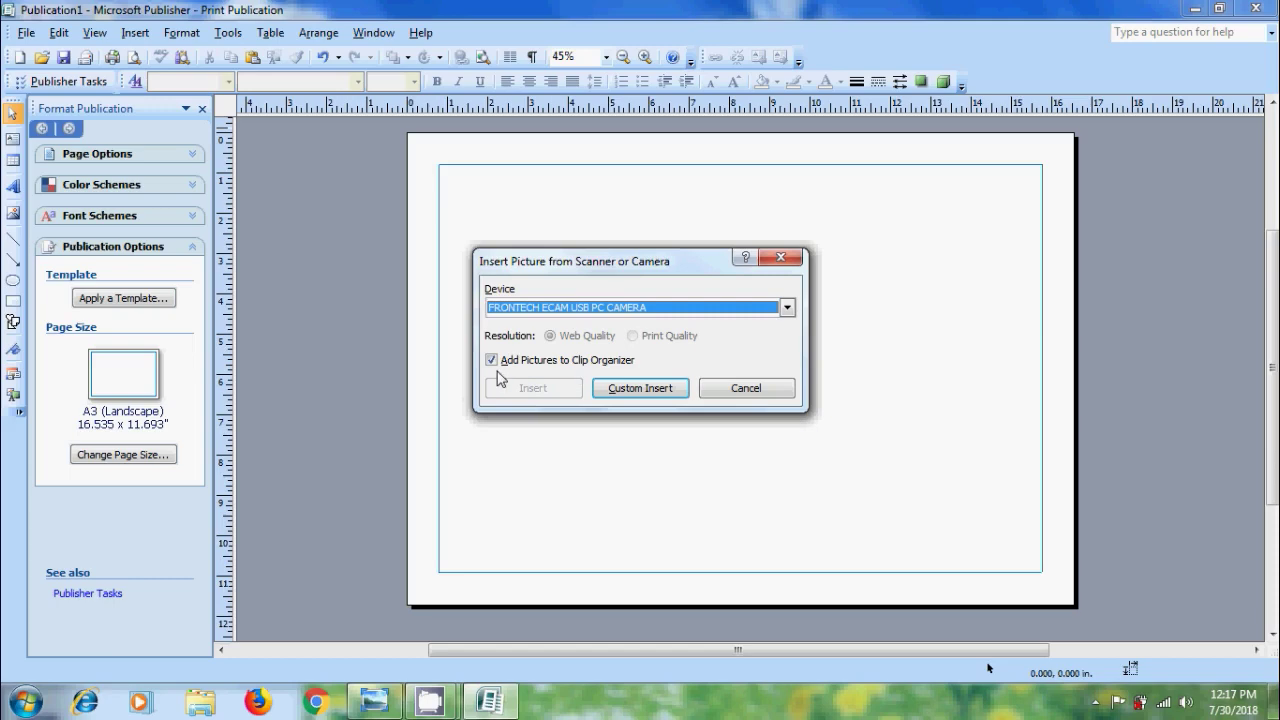
{"action": "left_click", "coordinate": [648, 392]}
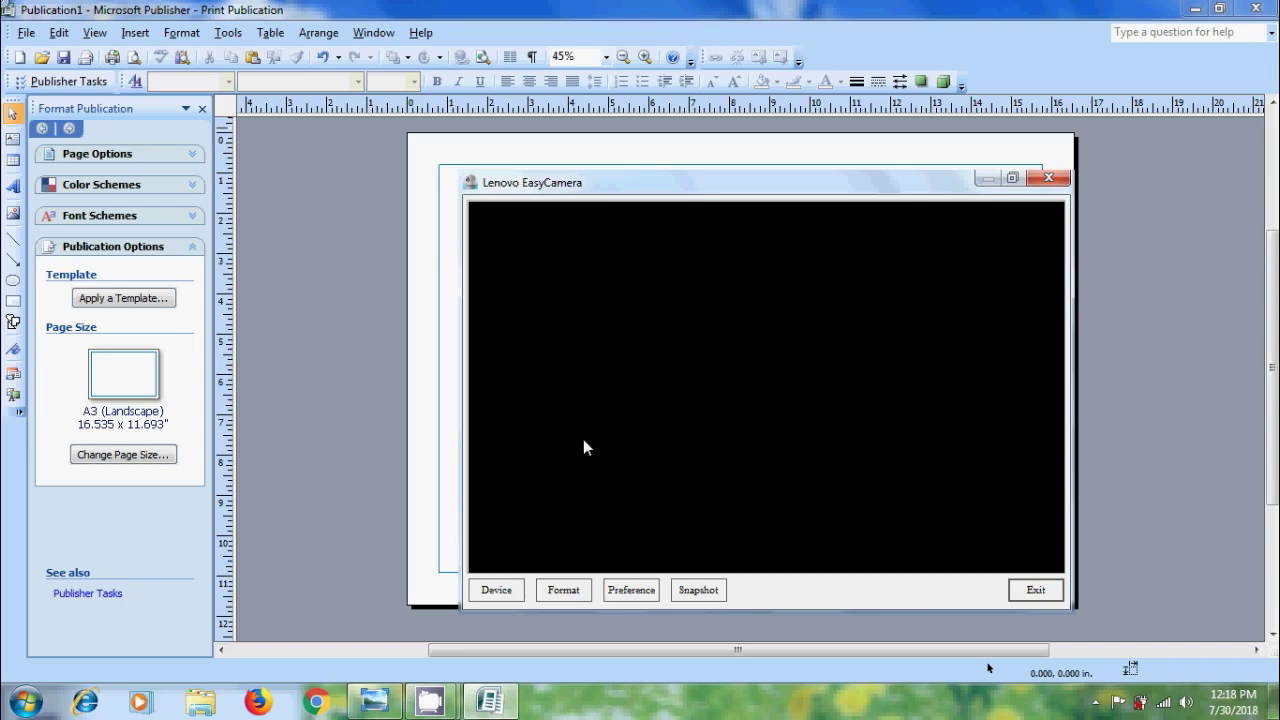
Step: Select the FRONTECH camera feed, leave the stream format at 320 x 240, and open Preference
{"action": "left_click", "coordinate": [500, 592]}
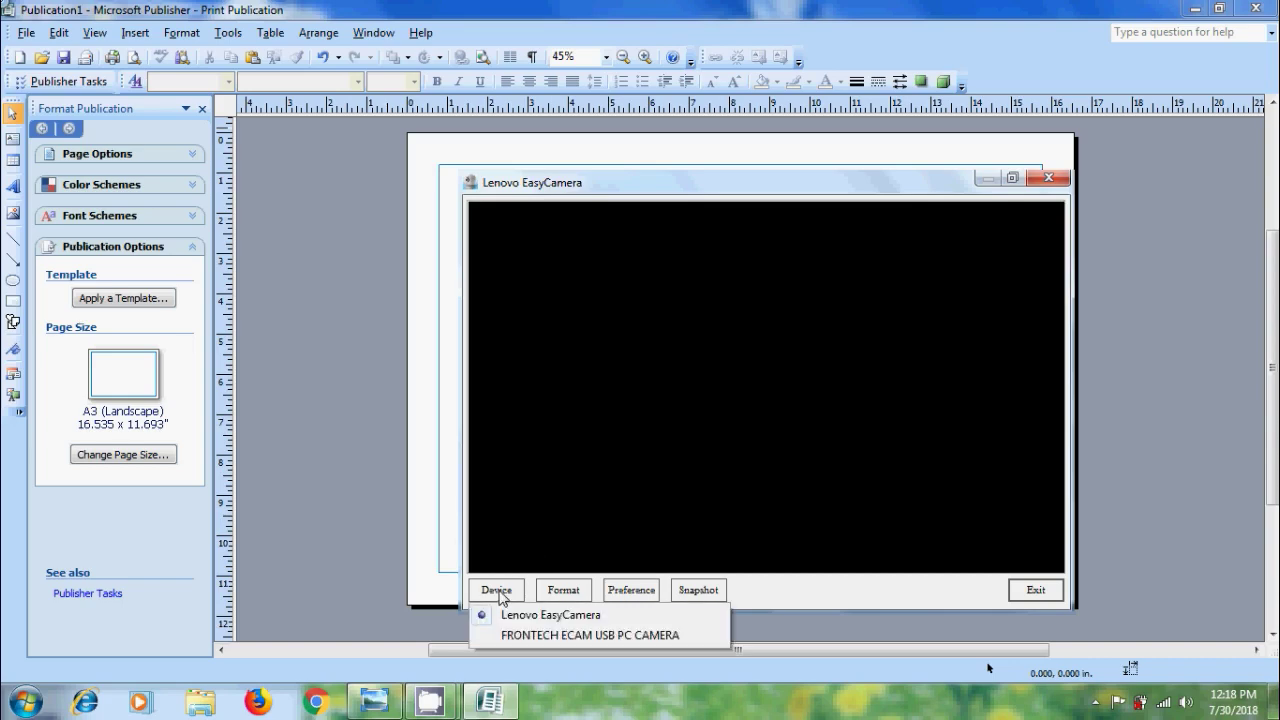
{"action": "left_click", "coordinate": [558, 636]}
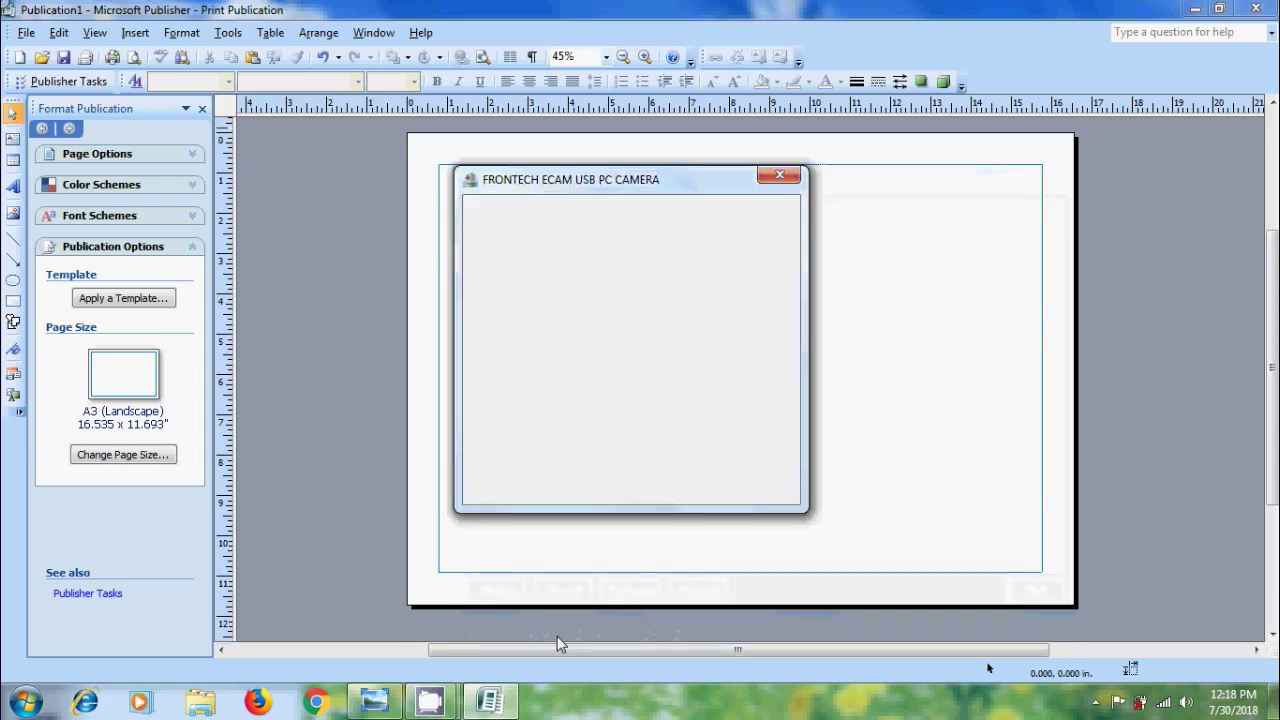
{"action": "left_click", "coordinate": [571, 488]}
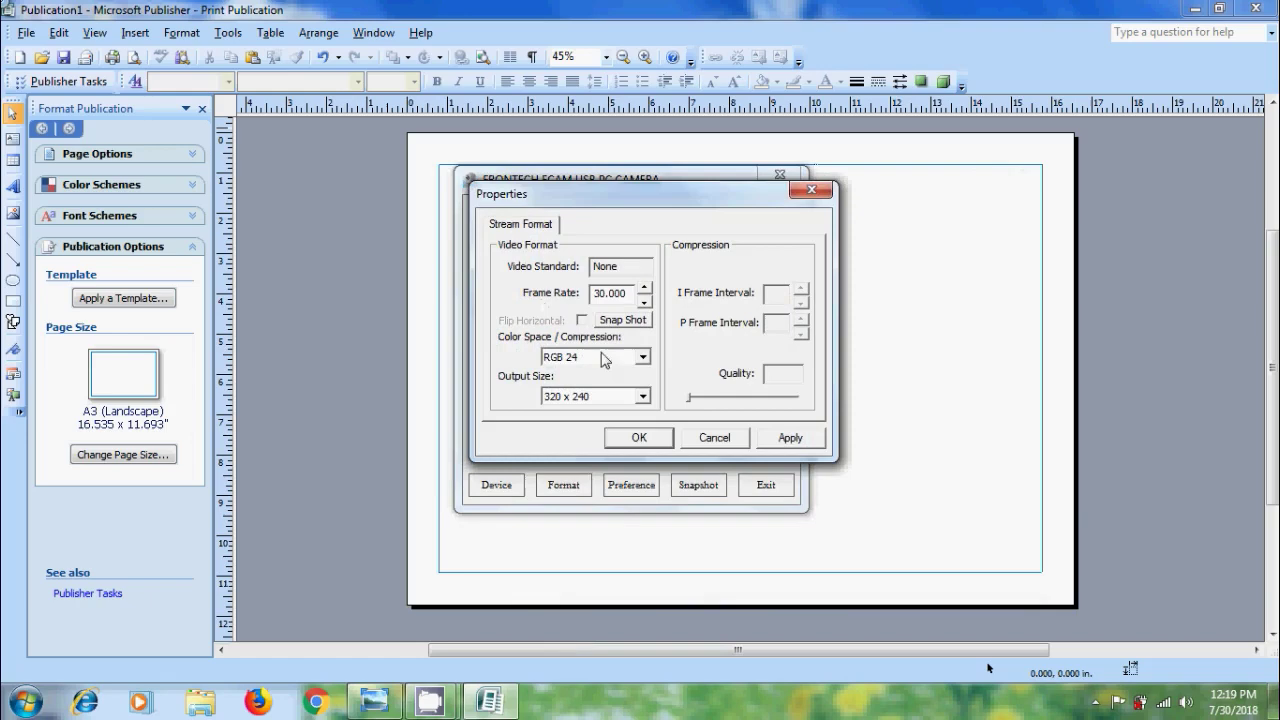
{"action": "left_click", "coordinate": [646, 399]}
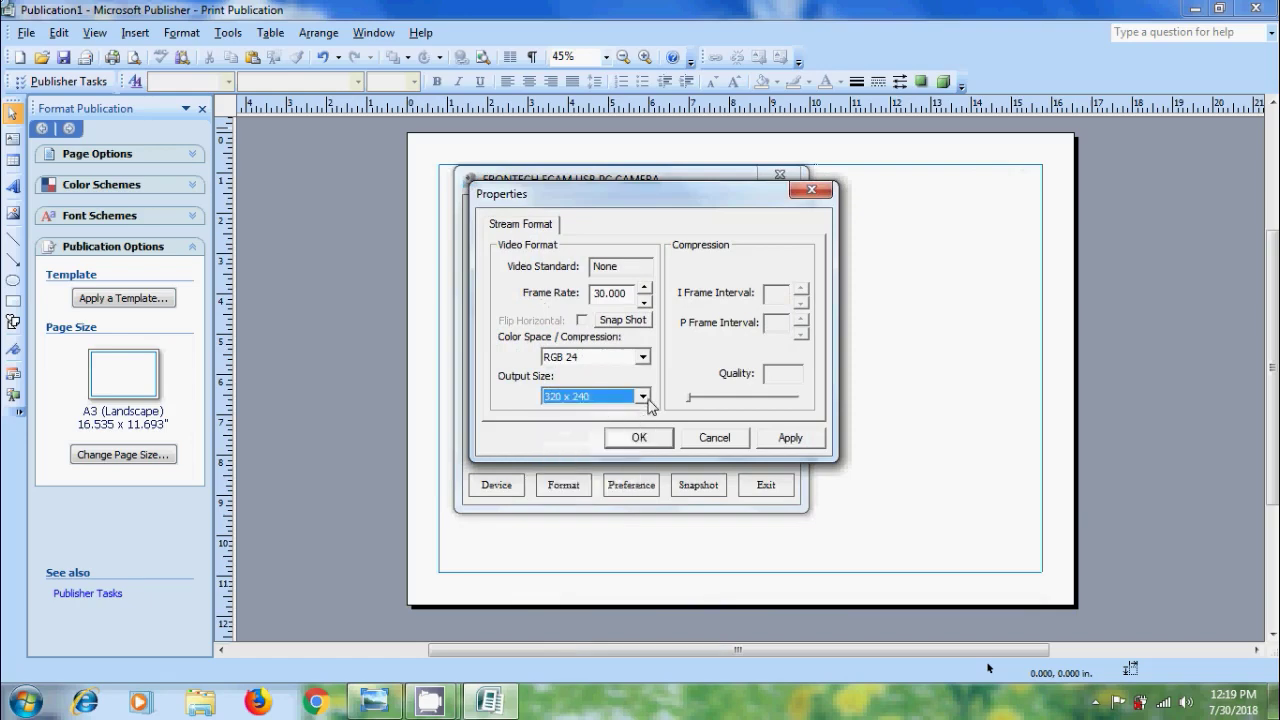
{"action": "left_click", "coordinate": [740, 442]}
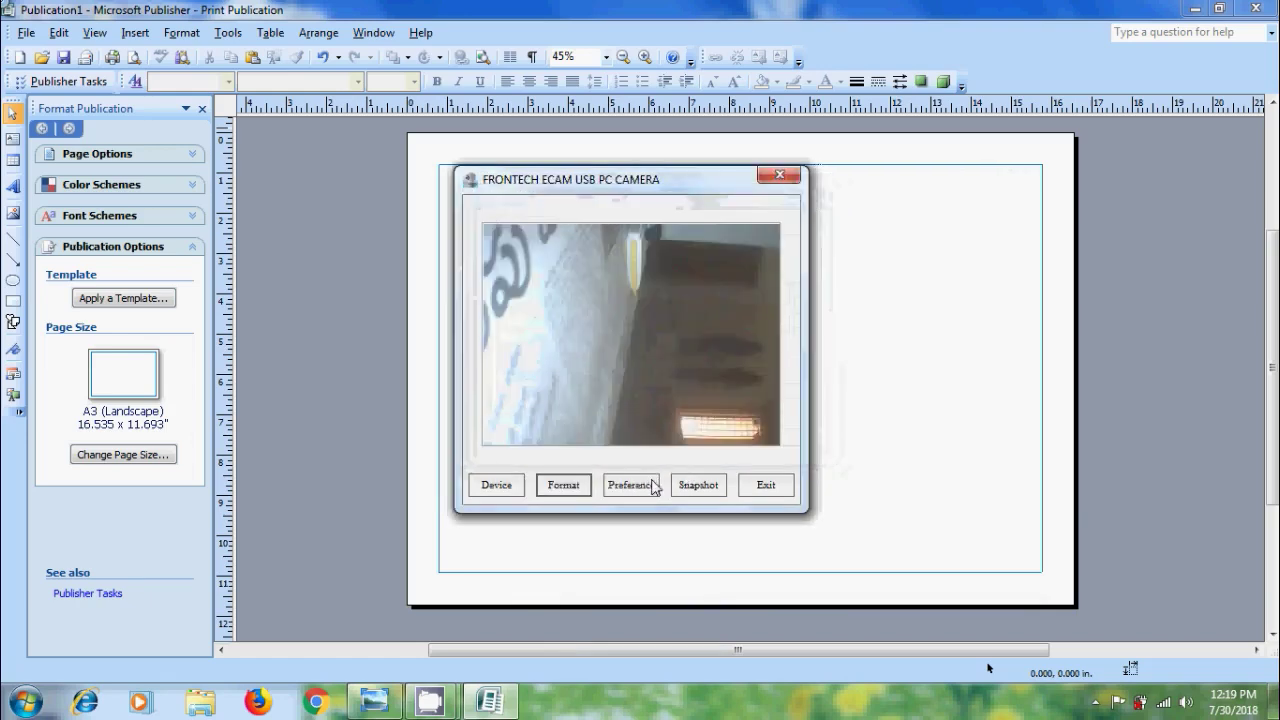
{"action": "left_click", "coordinate": [650, 486]}
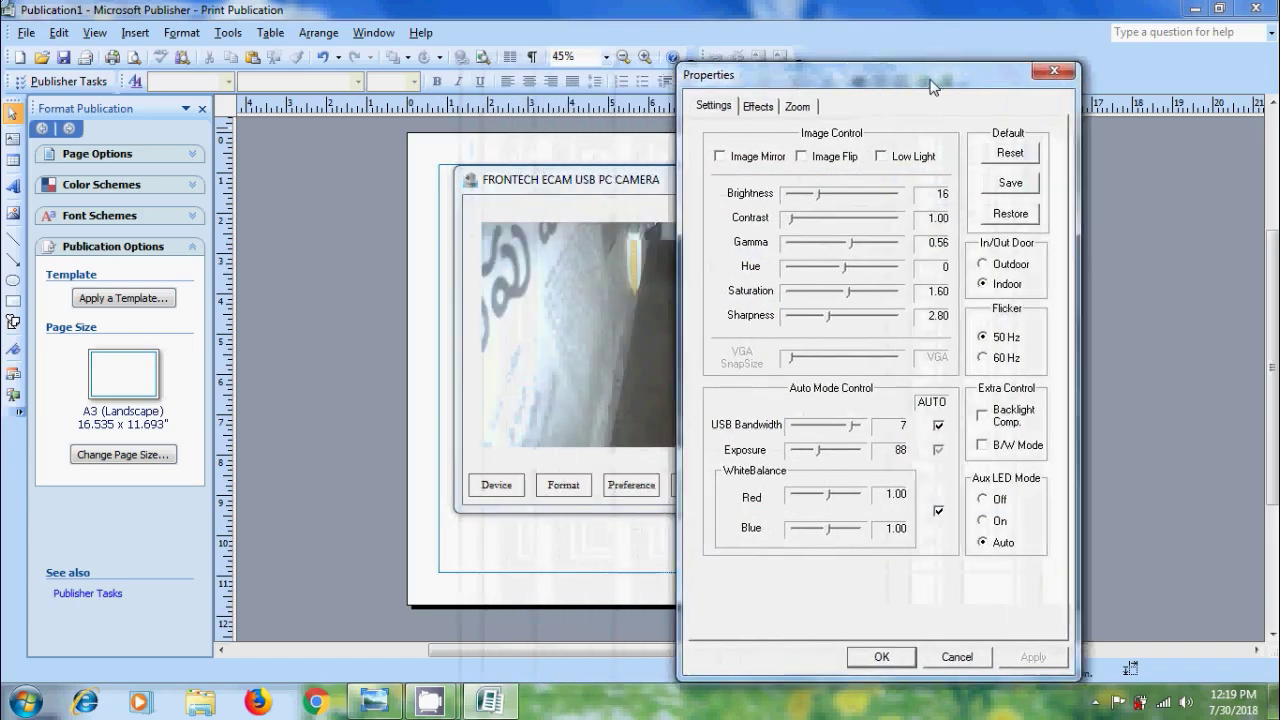
Step: Try Image Mirror and Image Flip on the webcam preview, leaving both cleared
{"action": "left_click_drag", "start_coordinate": [703, 79], "coordinate": [1030, 80]}
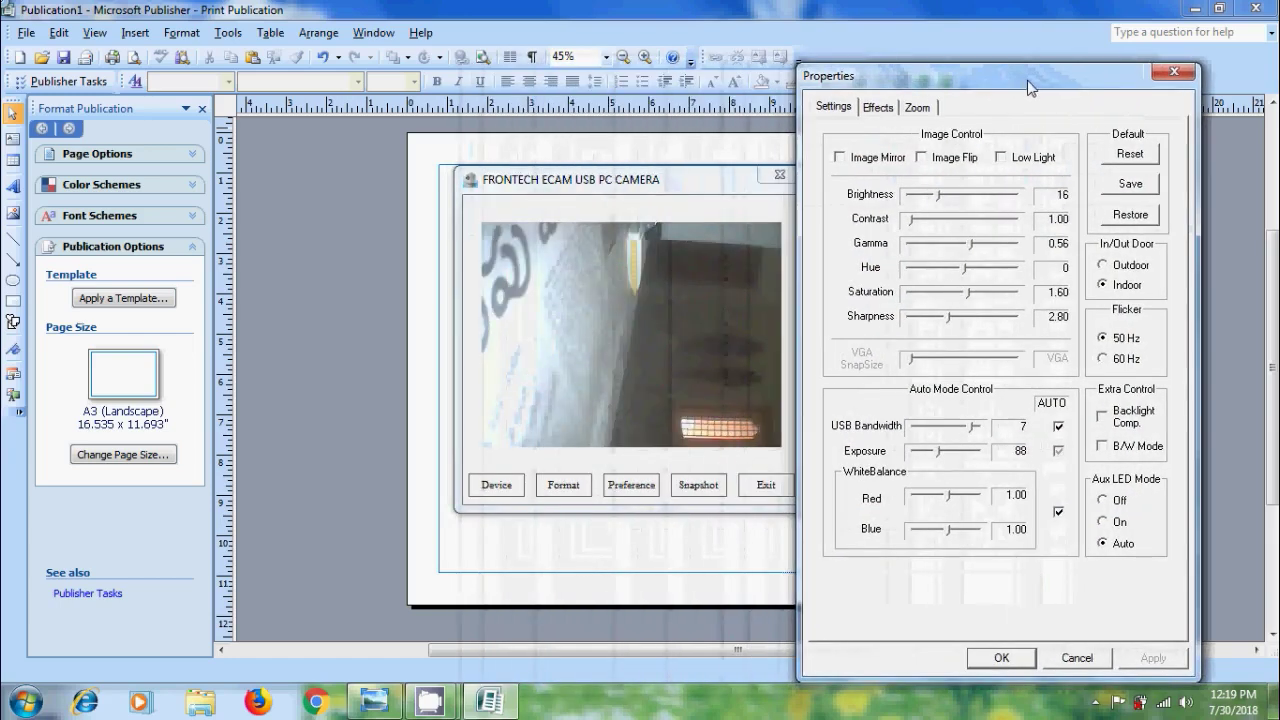
{"action": "left_click", "coordinate": [840, 158]}
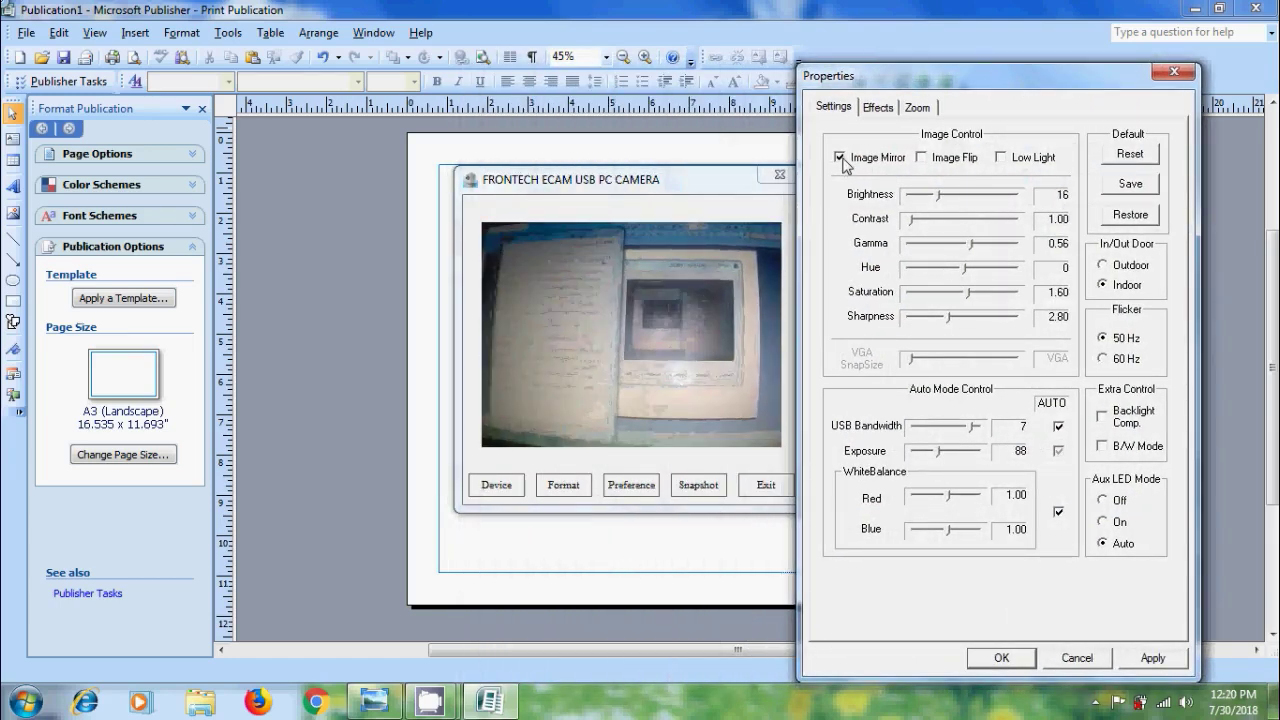
{"action": "left_click", "coordinate": [840, 158]}
{"action": "left_click", "coordinate": [921, 158]}
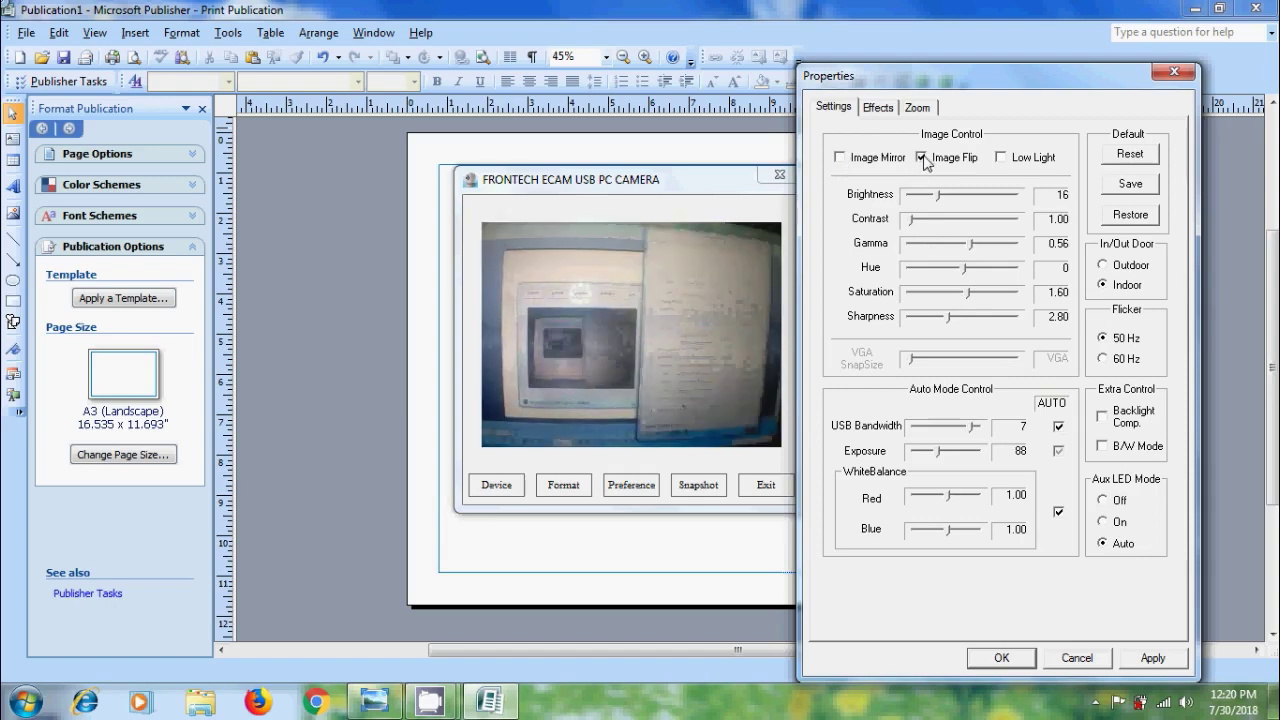
{"action": "left_click", "coordinate": [922, 158]}
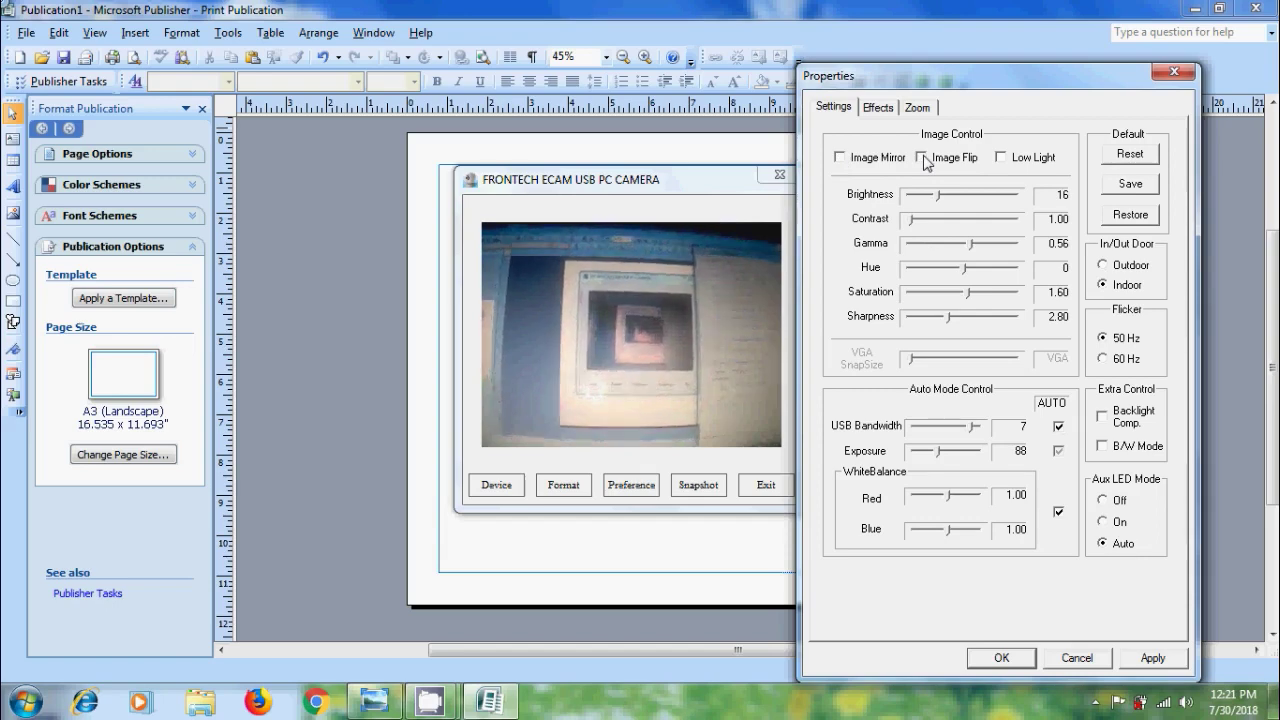
{"action": "left_click", "coordinate": [880, 108]}
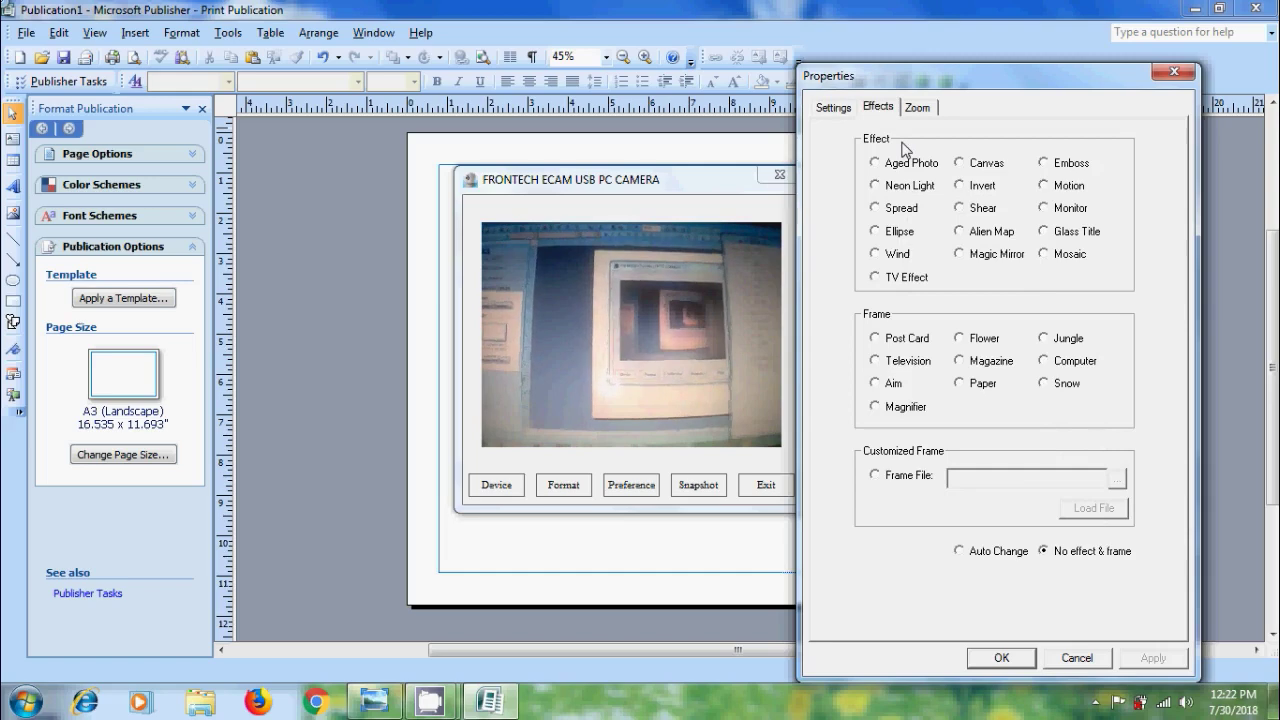
Step: Preview the Aged Photo, Spread, Ellipse, Shear, Motion, Monitor, Glass Title, Mosaic and TV effects
{"action": "left_click", "coordinate": [876, 164]}
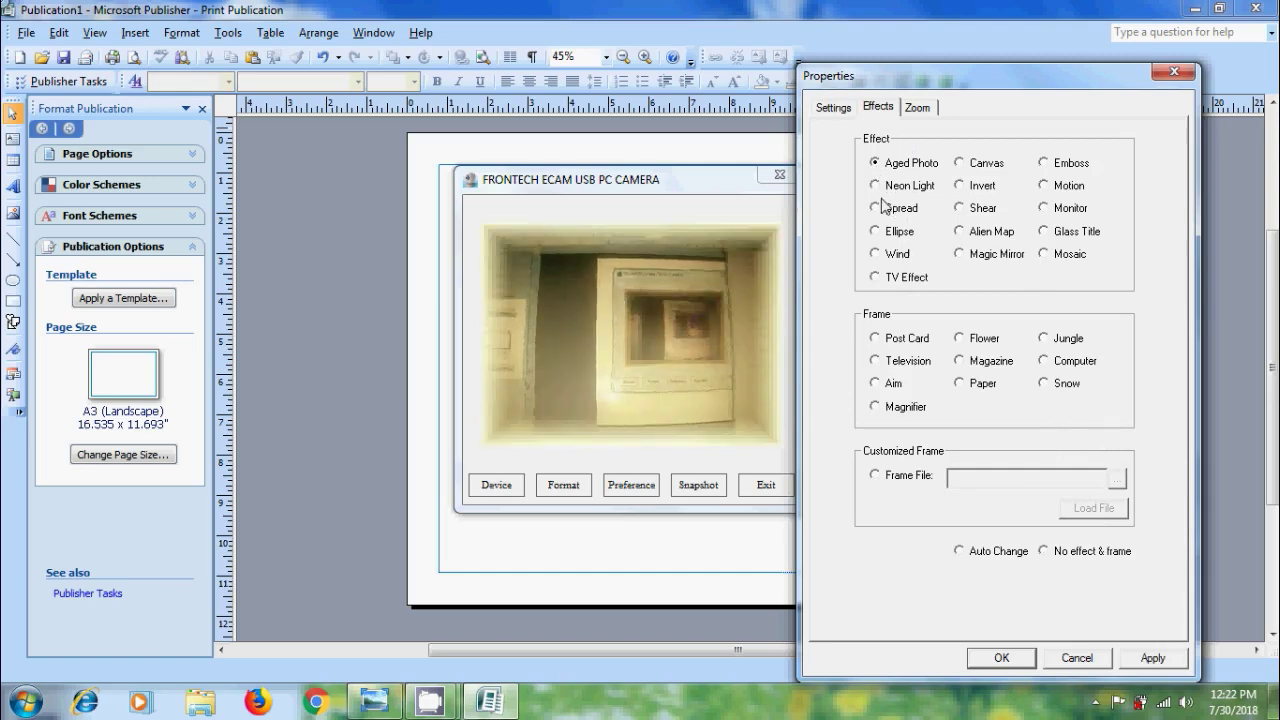
{"action": "left_click", "coordinate": [877, 207]}
{"action": "left_click", "coordinate": [876, 231]}
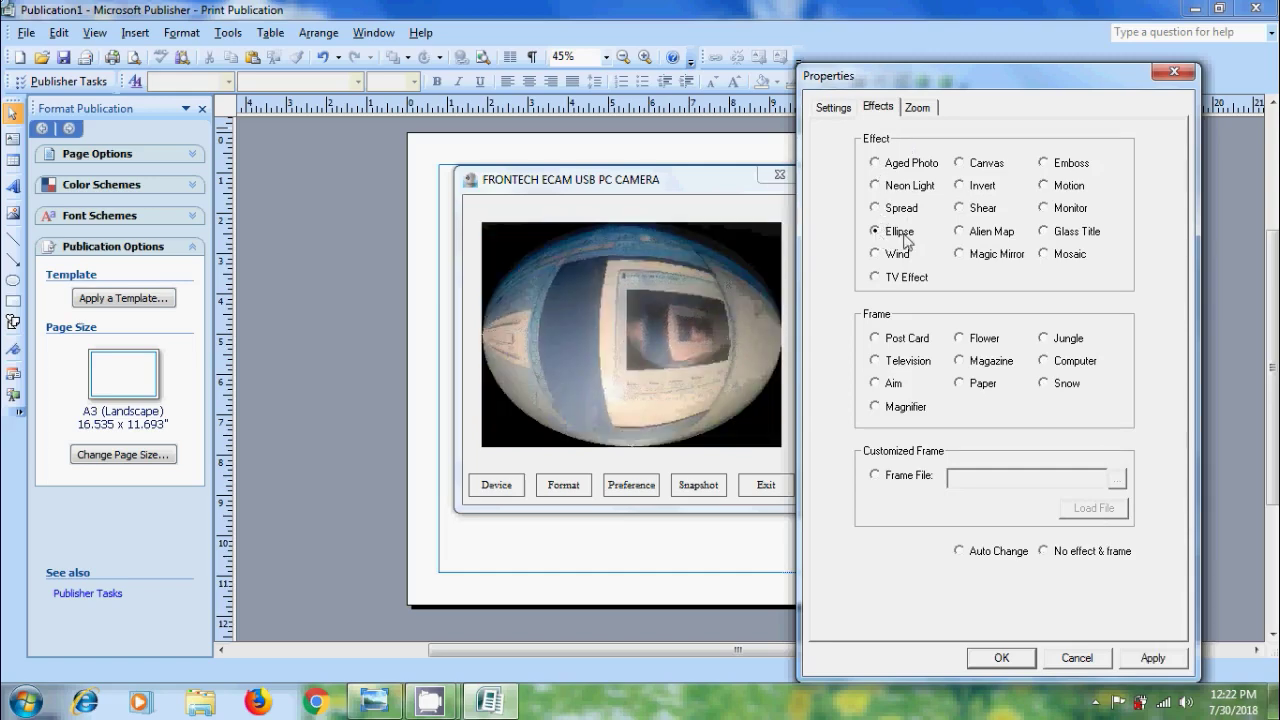
{"action": "left_click", "coordinate": [960, 208]}
{"action": "left_click", "coordinate": [1043, 185]}
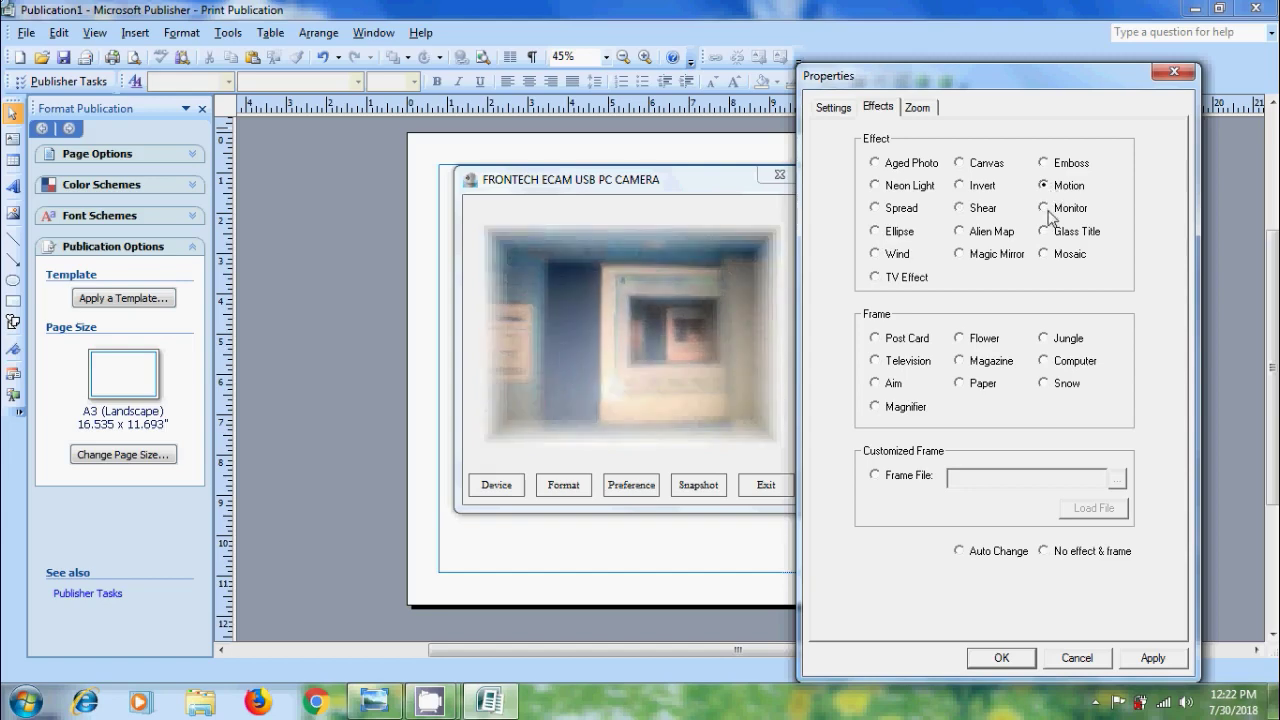
{"action": "left_click", "coordinate": [1045, 208]}
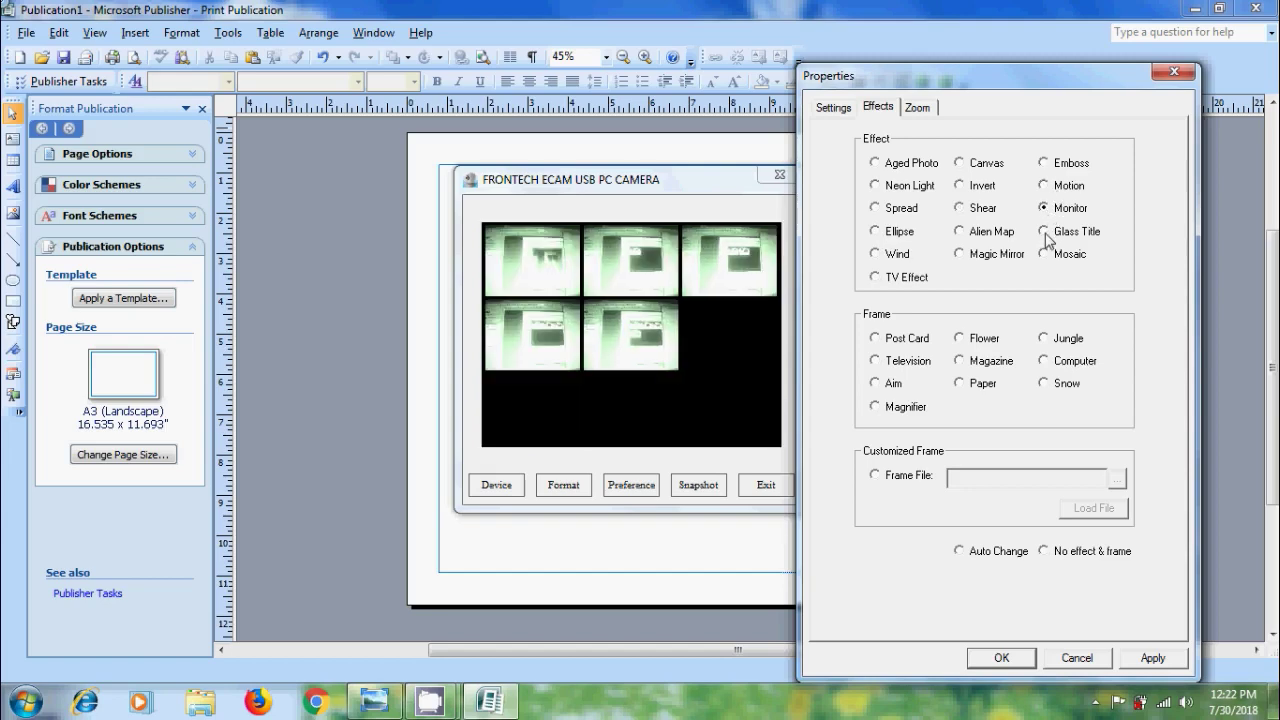
{"action": "left_click", "coordinate": [1045, 232]}
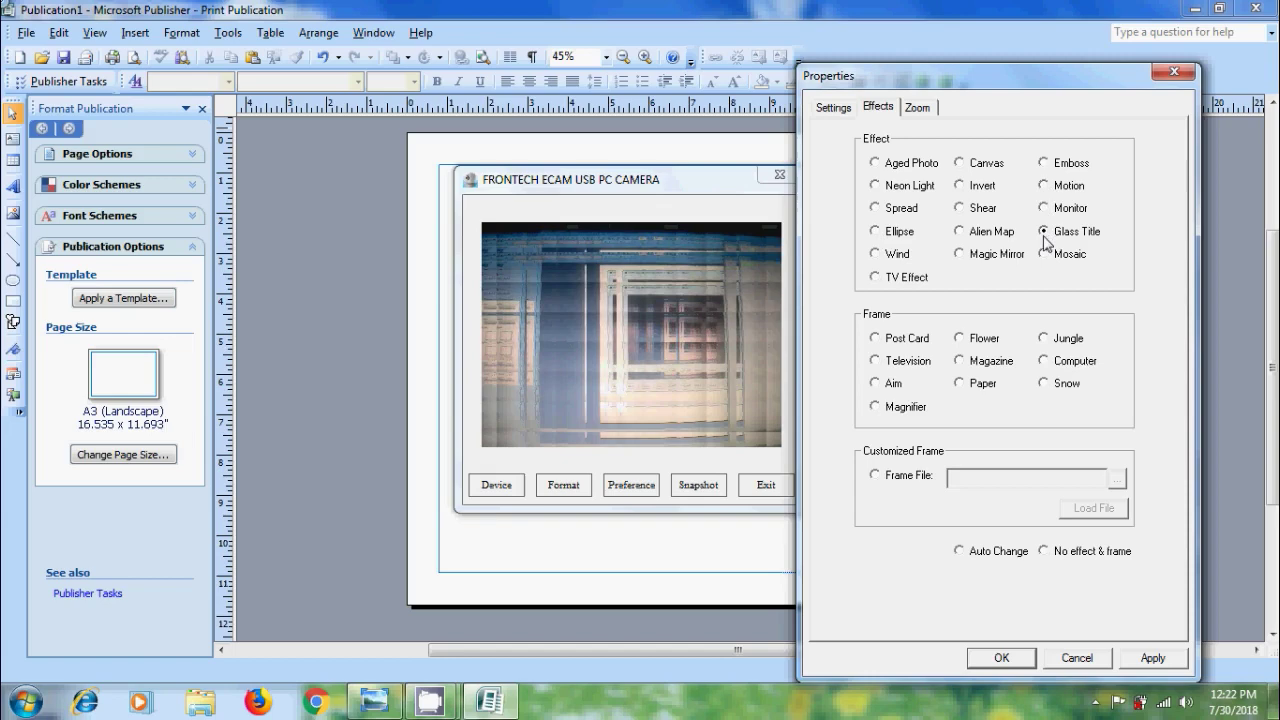
{"action": "left_click", "coordinate": [1044, 254]}
{"action": "left_click", "coordinate": [875, 277]}
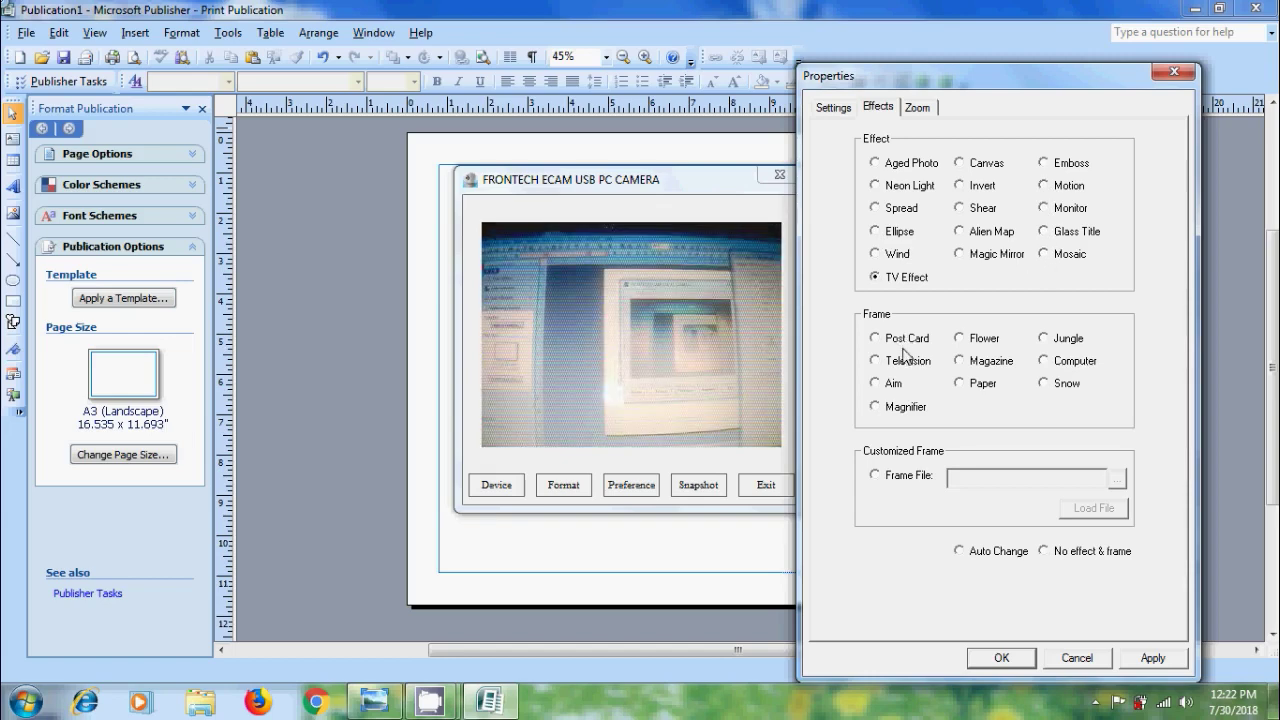
Step: Try the Post Card, Television, Flower and Computer frames on the camera image
{"action": "left_click", "coordinate": [875, 339]}
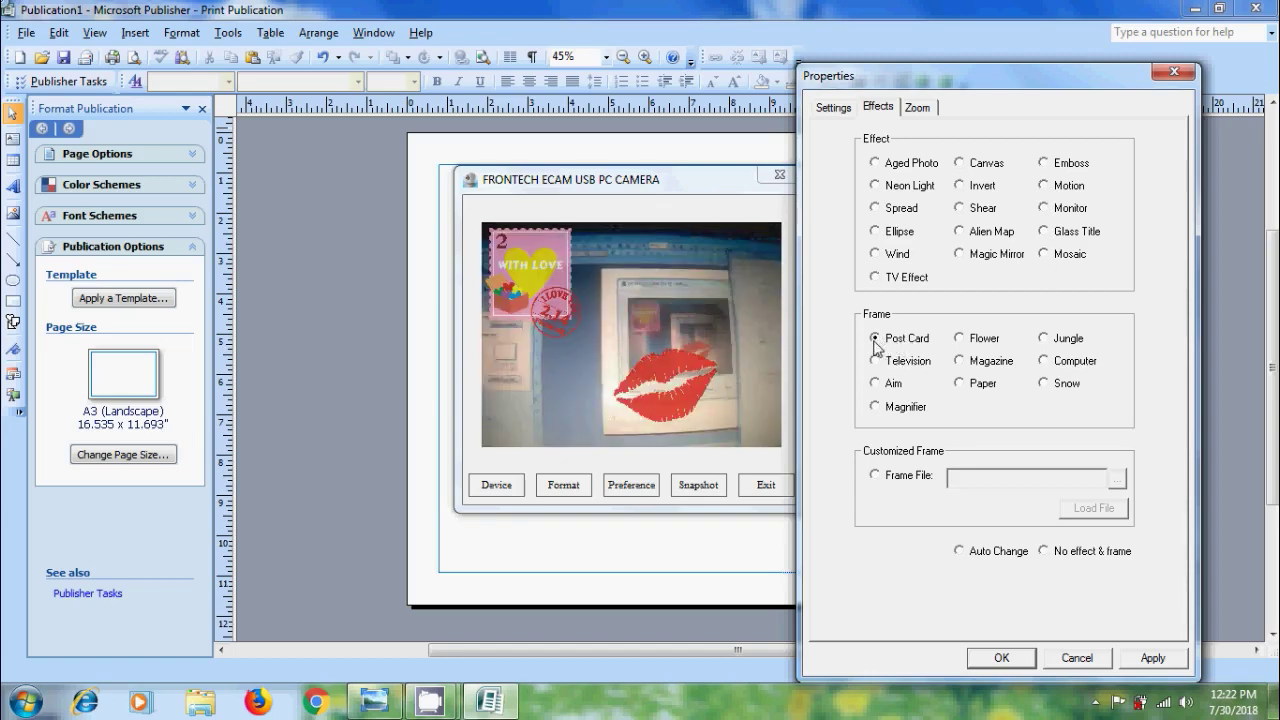
{"action": "left_click", "coordinate": [875, 362]}
{"action": "left_click", "coordinate": [984, 340]}
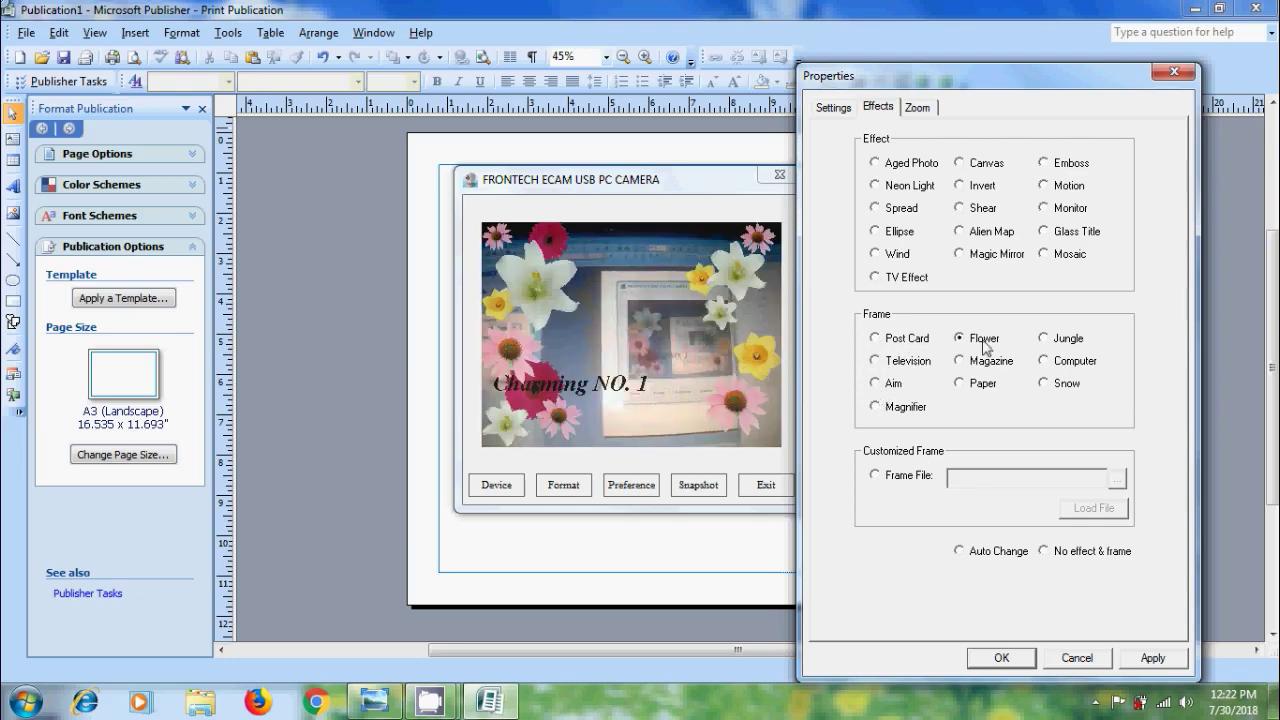
{"action": "left_click", "coordinate": [1049, 364]}
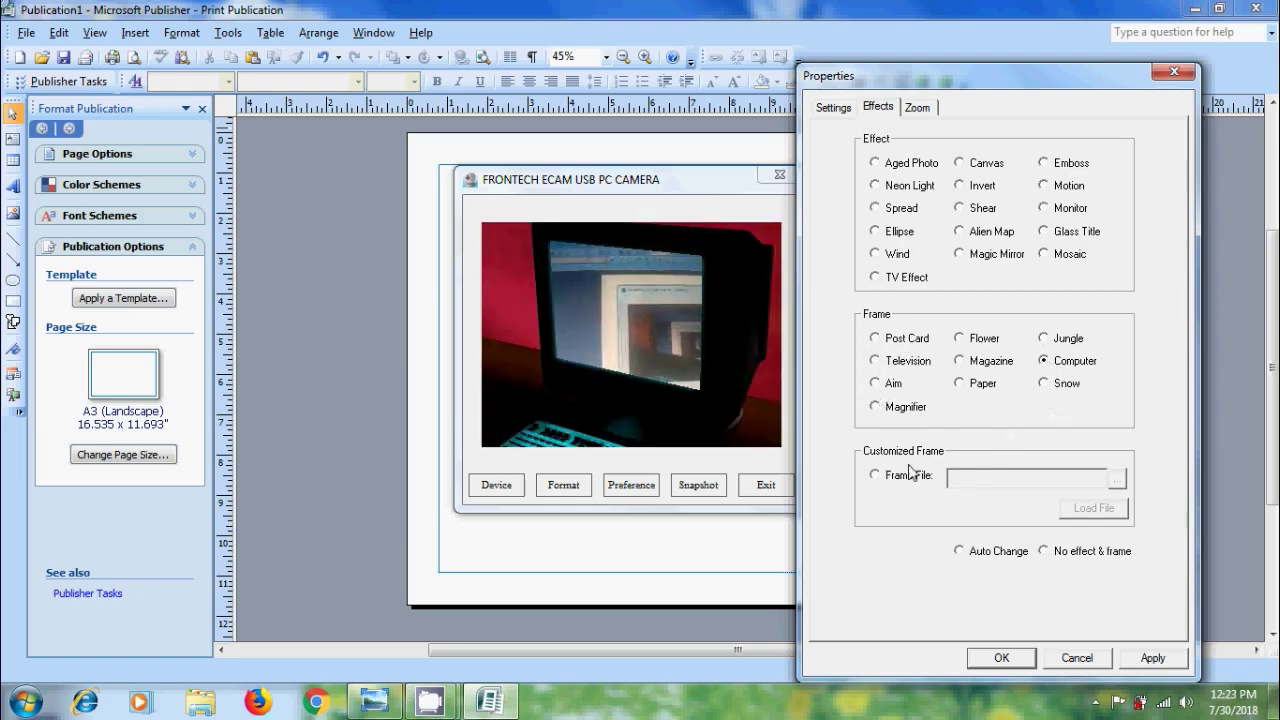
Step: Check the Zoom settings, then set No effect & frame and confirm with OK
{"action": "left_click", "coordinate": [919, 108]}
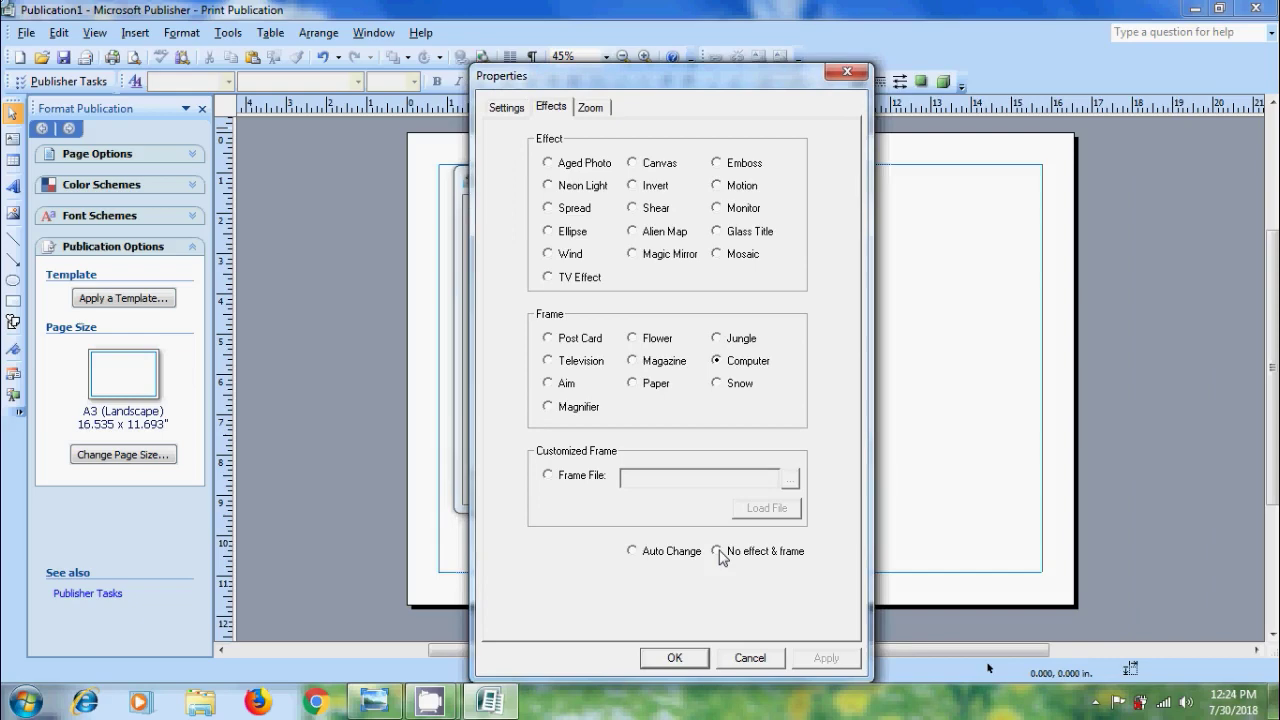
{"action": "left_click", "coordinate": [717, 552]}
{"action": "left_click", "coordinate": [818, 663]}
{"action": "left_click", "coordinate": [688, 658]}
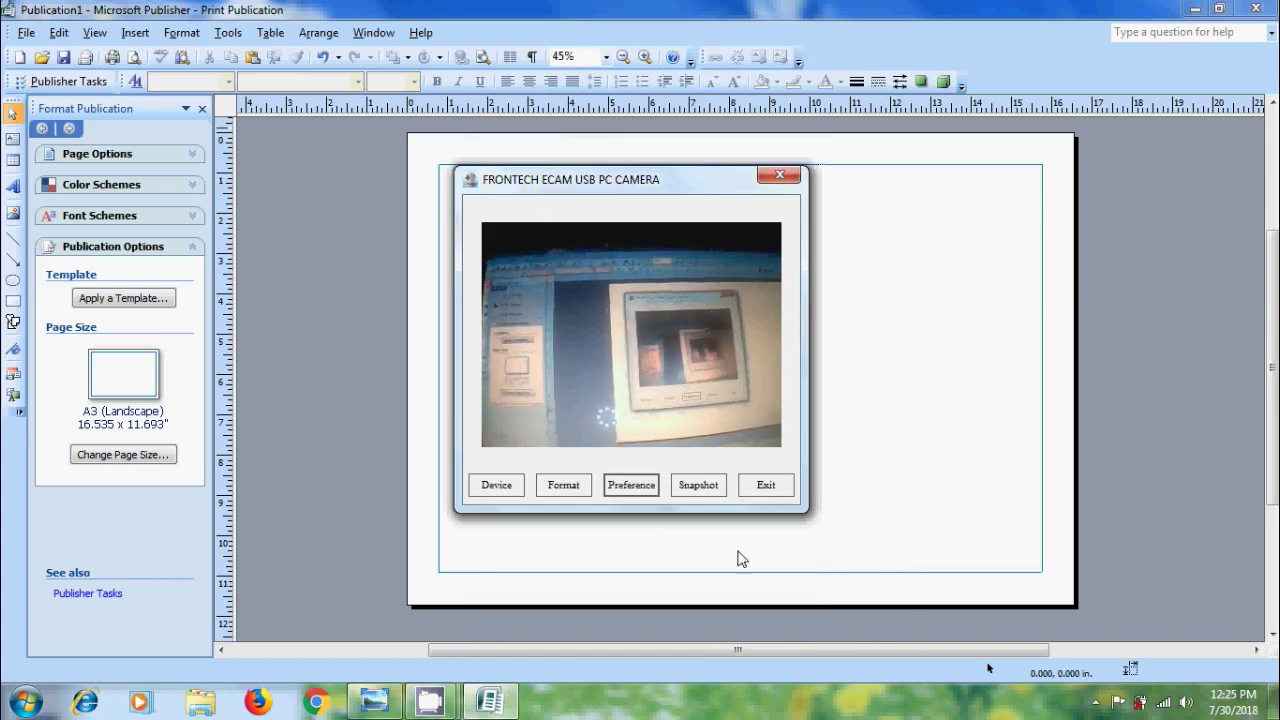
Step: Insert a webcam snapshot, move it up-left, and enlarge it to about 4.9 x 3.7 inches
{"action": "left_click", "coordinate": [699, 485]}
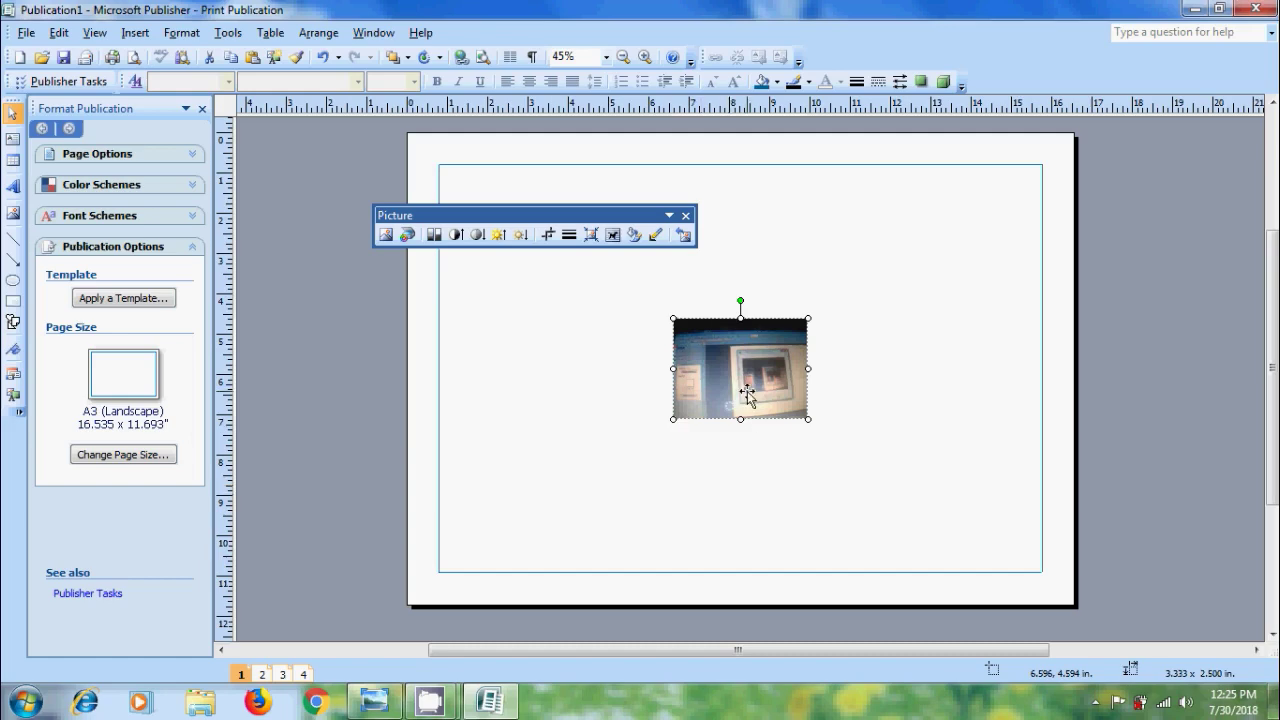
{"action": "mouse_move", "coordinate": [742, 389]}
{"action": "left_mouse_down"}
{"action": "mouse_move", "coordinate": [880, 300]}
{"action": "mouse_move", "coordinate": [661, 322]}
{"action": "left_mouse_up"}
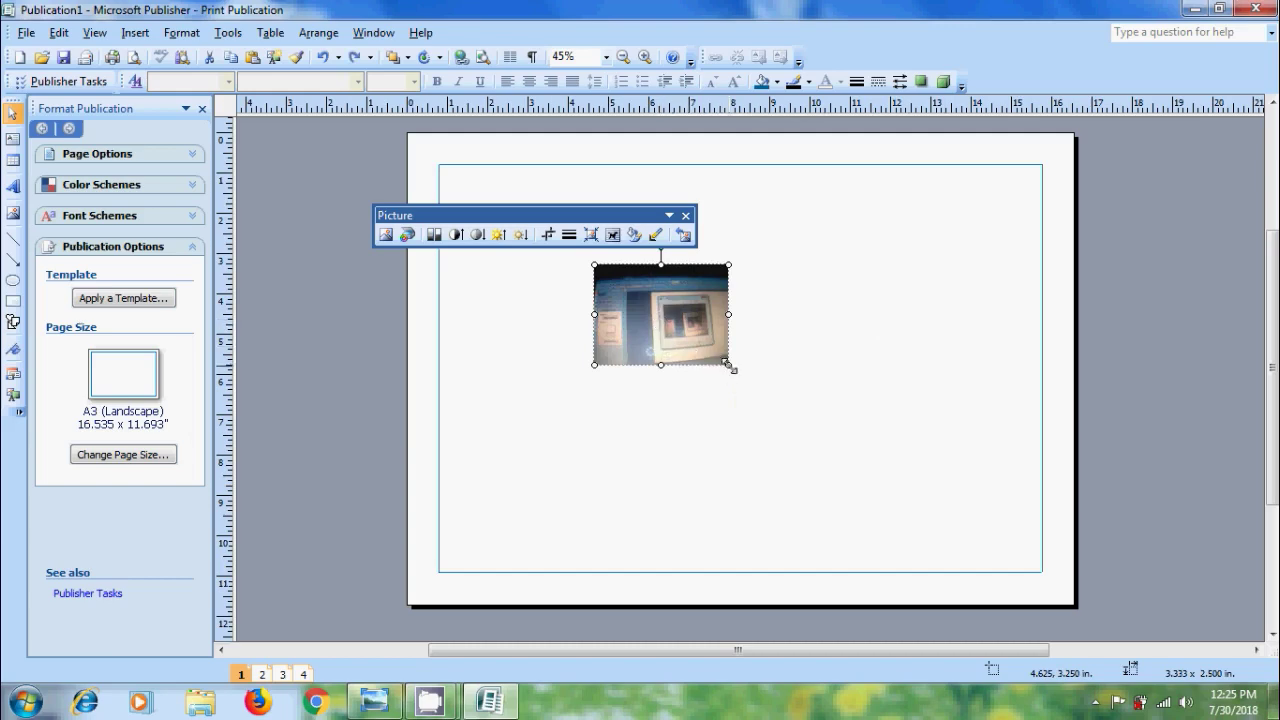
{"action": "left_click_drag", "start_coordinate": [728, 364], "coordinate": [790, 411]}
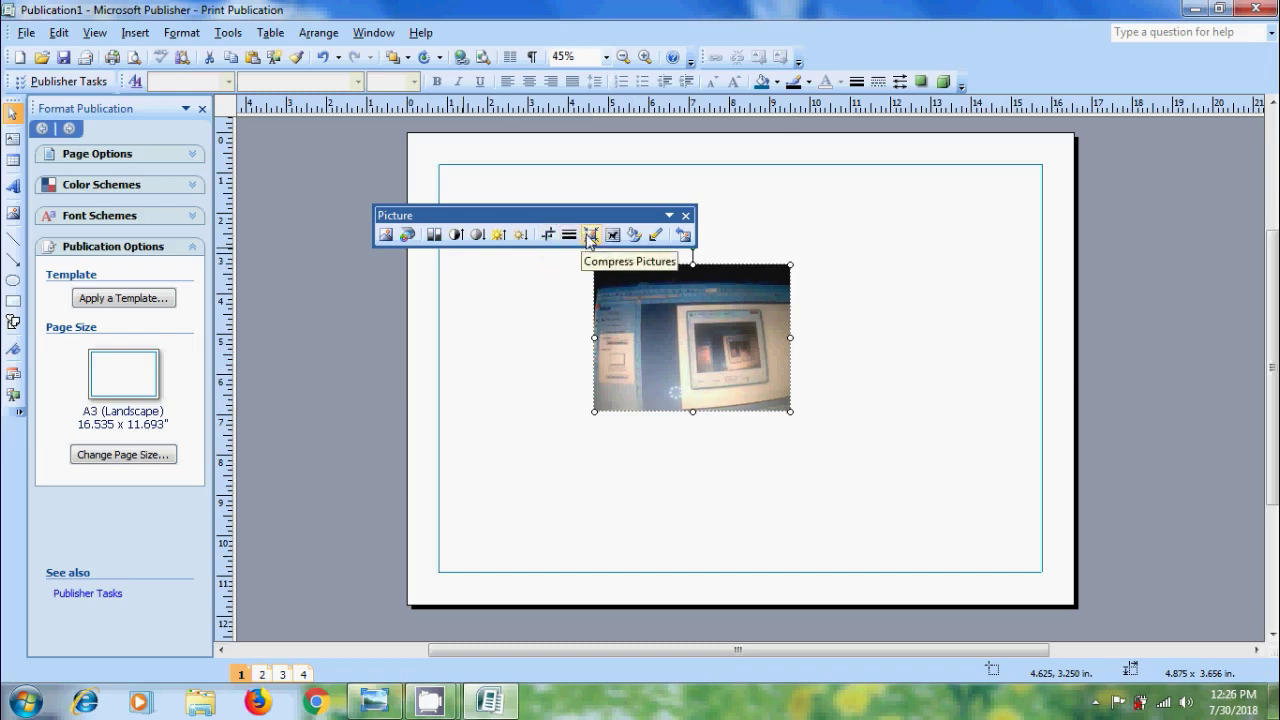
Step: Deselect the picture and choose From Scanner or Camera from the Picture Frame tool
{"action": "left_click", "coordinate": [563, 326]}
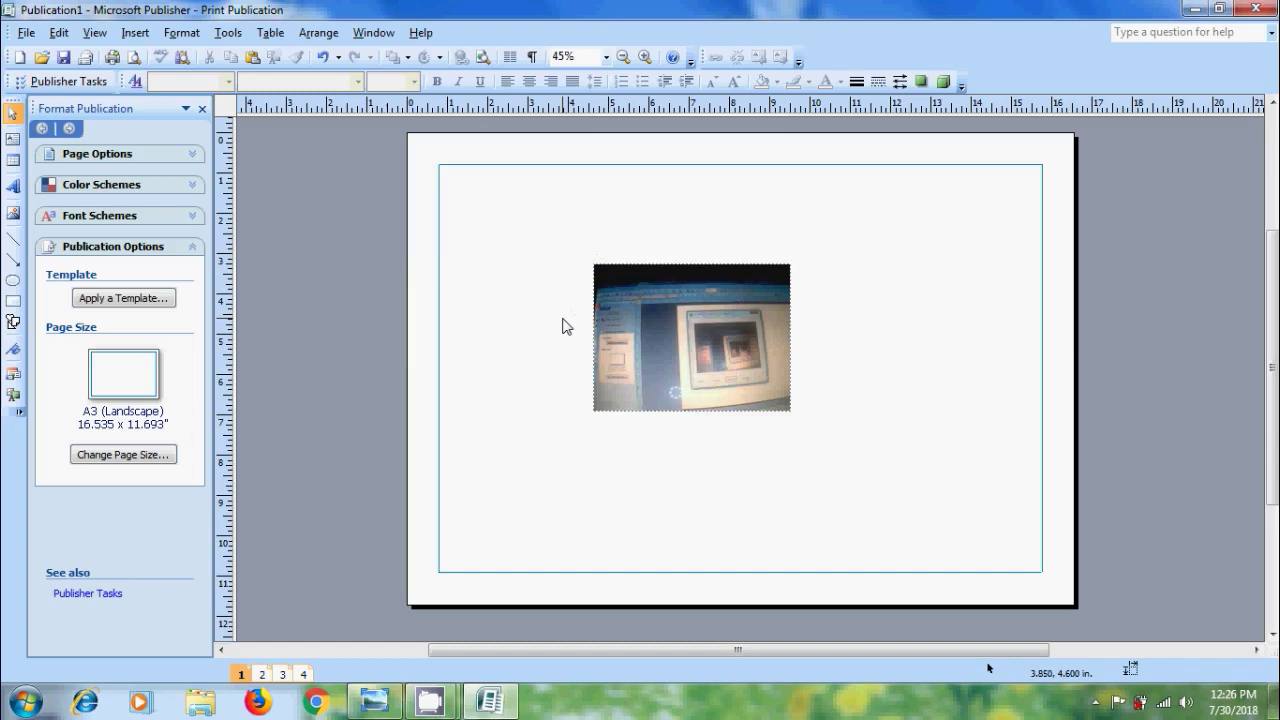
{"action": "left_click", "coordinate": [13, 213]}
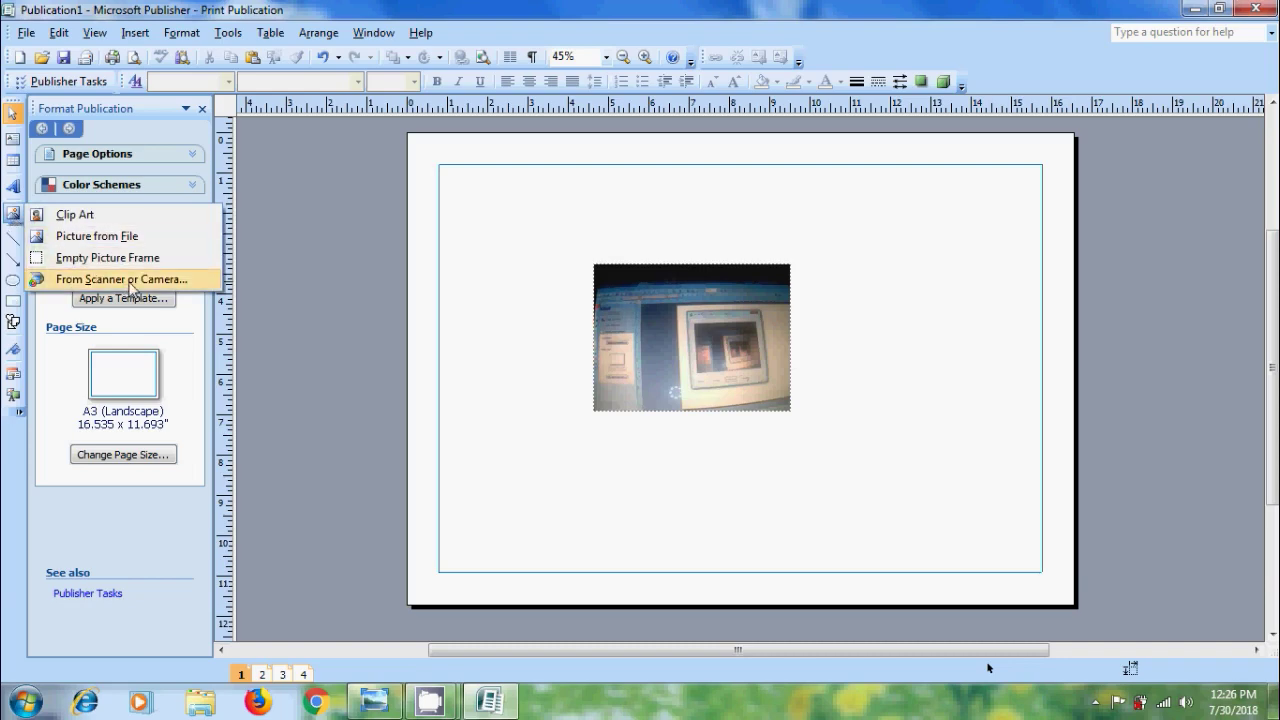
{"action": "left_click", "coordinate": [130, 284]}
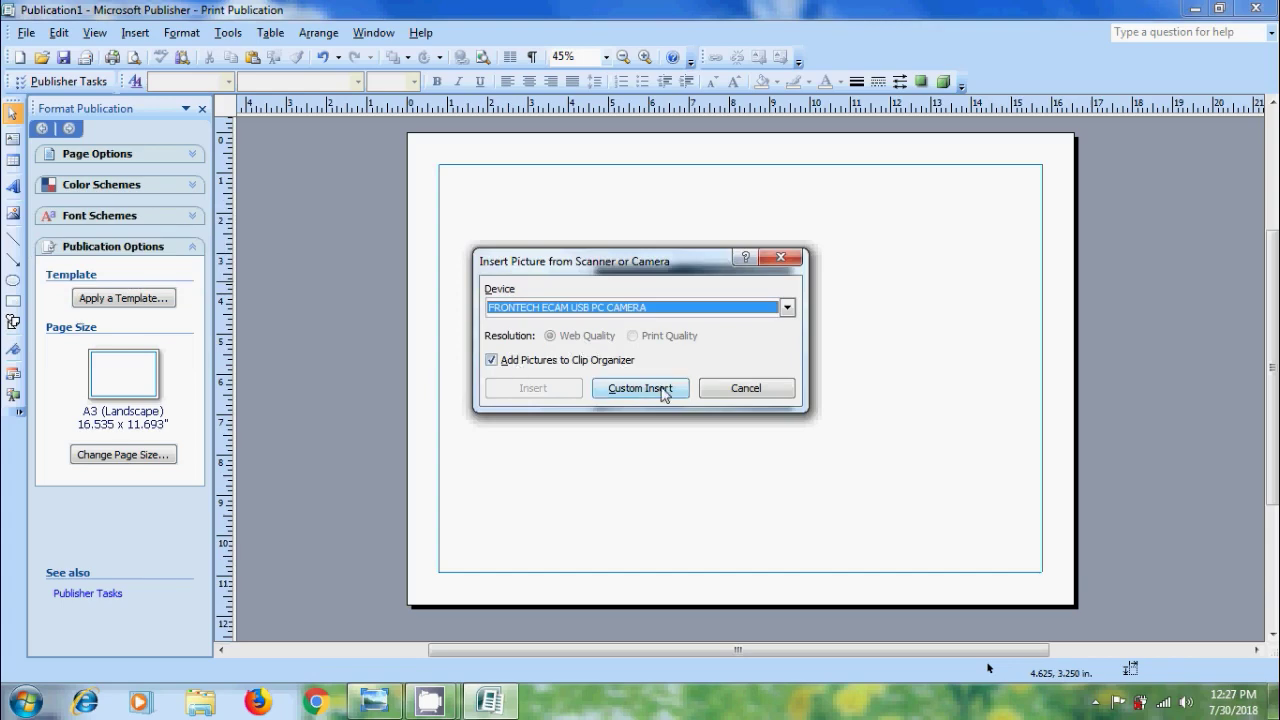
Step: Capture a second FRONTECH snapshot showing a phone and place it right of the first
{"action": "left_click", "coordinate": [662, 390]}
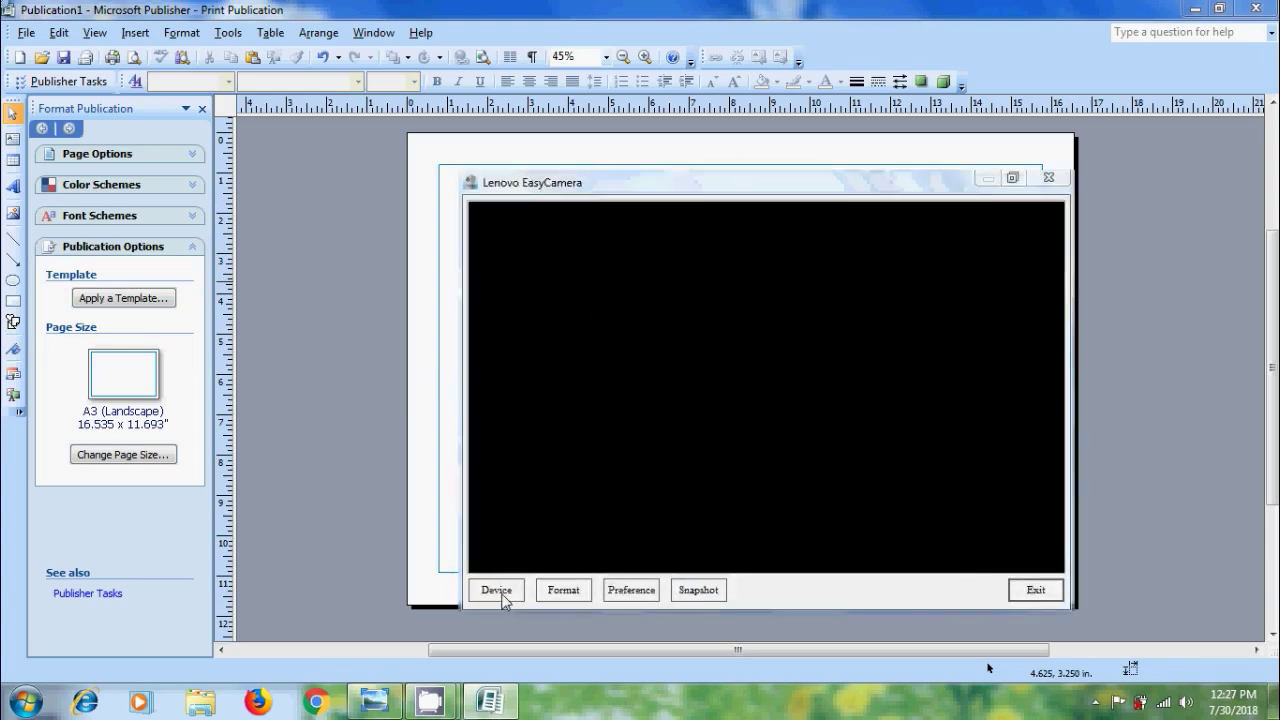
{"action": "left_click", "coordinate": [497, 592]}
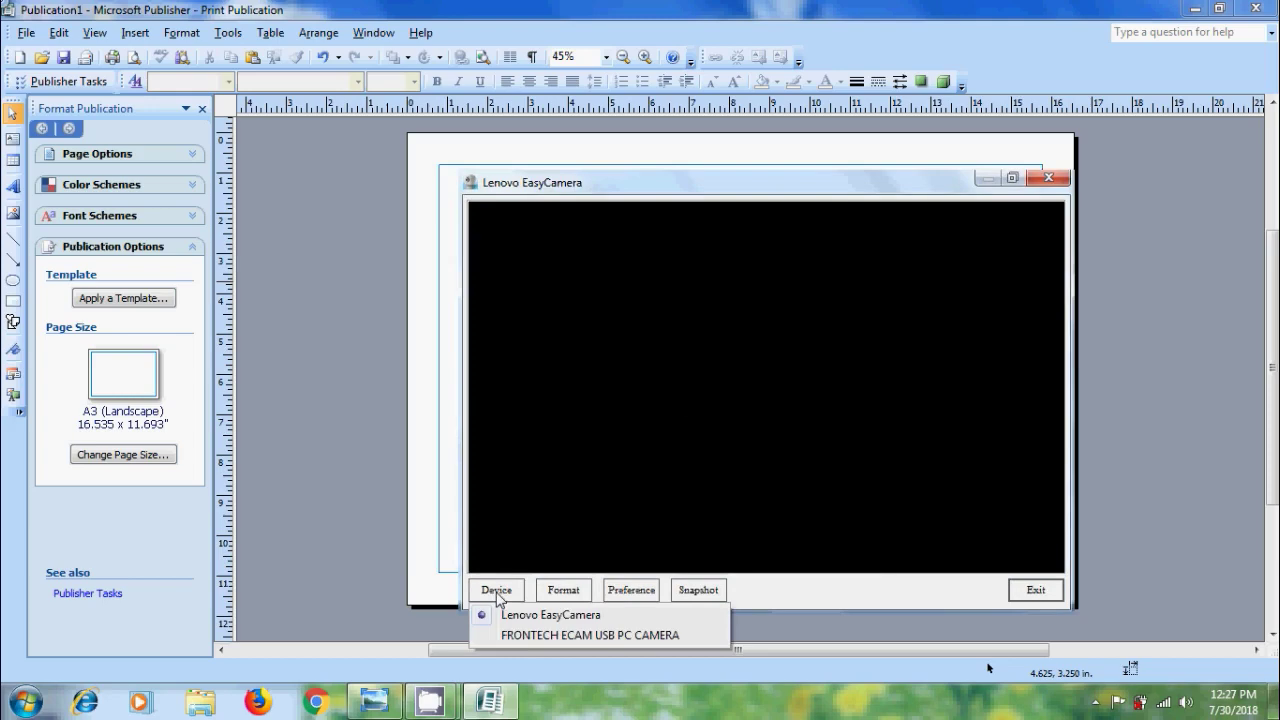
{"action": "left_click", "coordinate": [529, 636]}
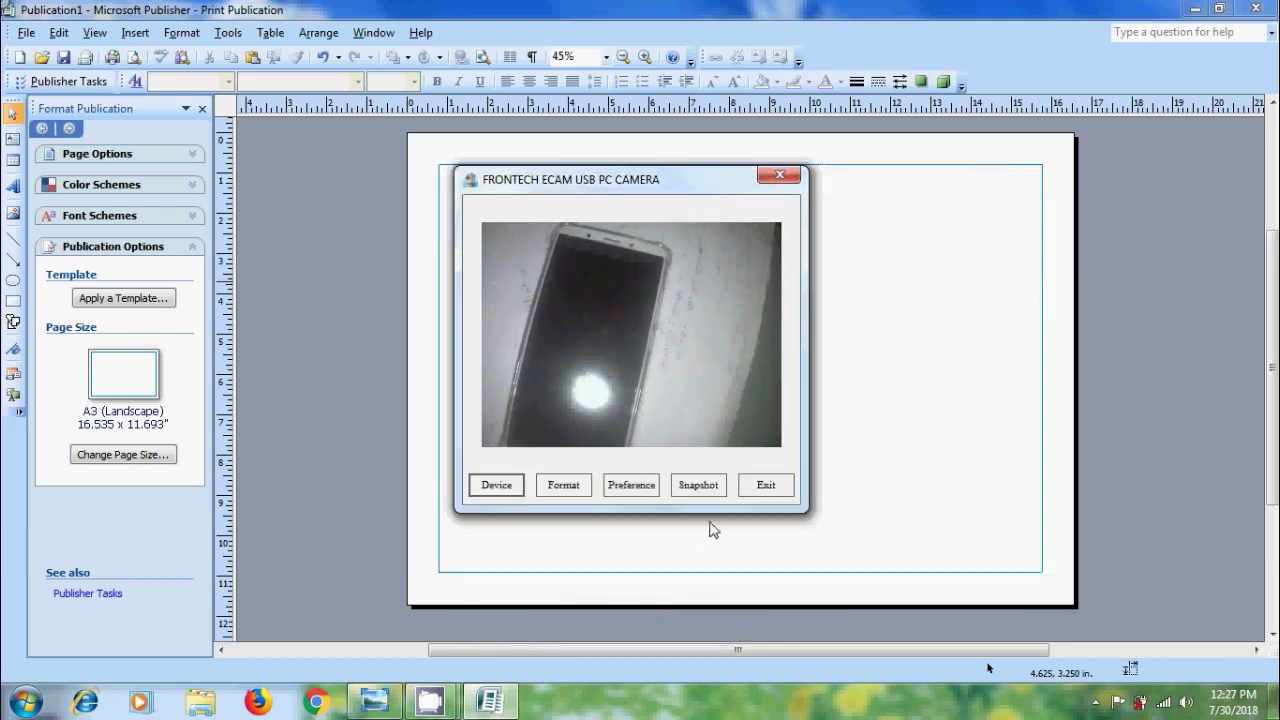
{"action": "left_click", "coordinate": [698, 485]}
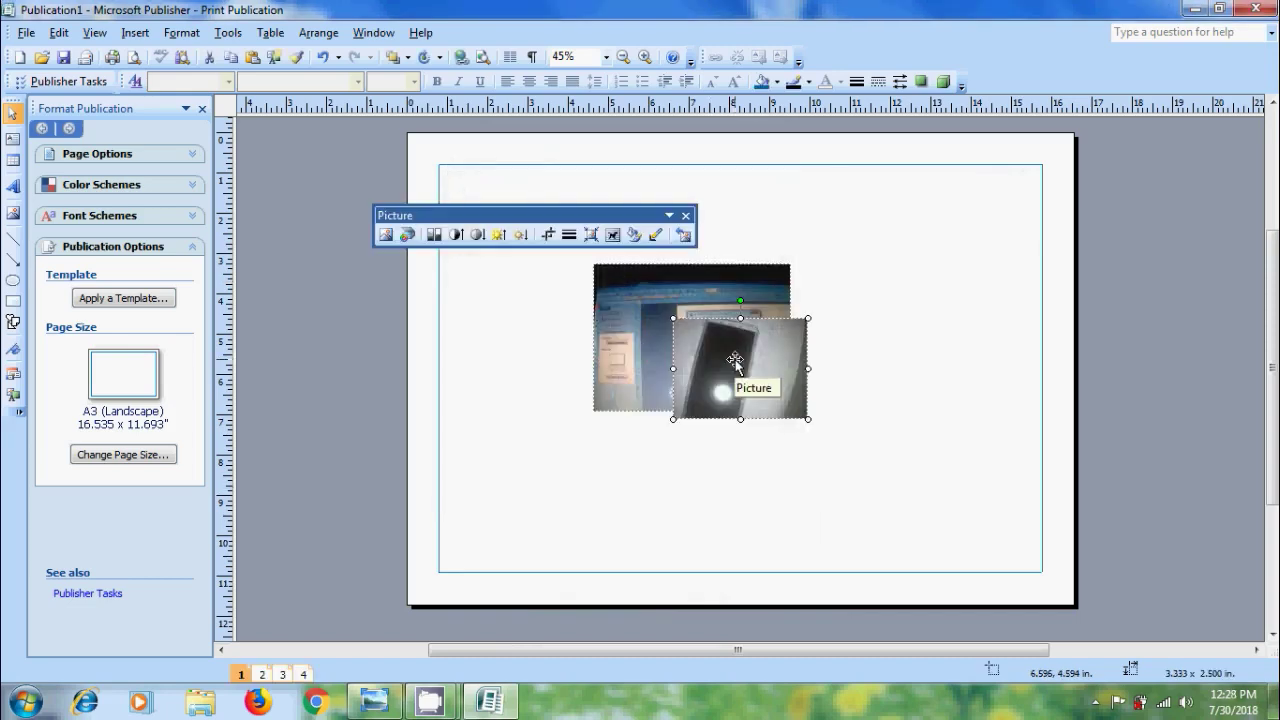
{"action": "left_click_drag", "start_coordinate": [735, 362], "coordinate": [882, 369]}
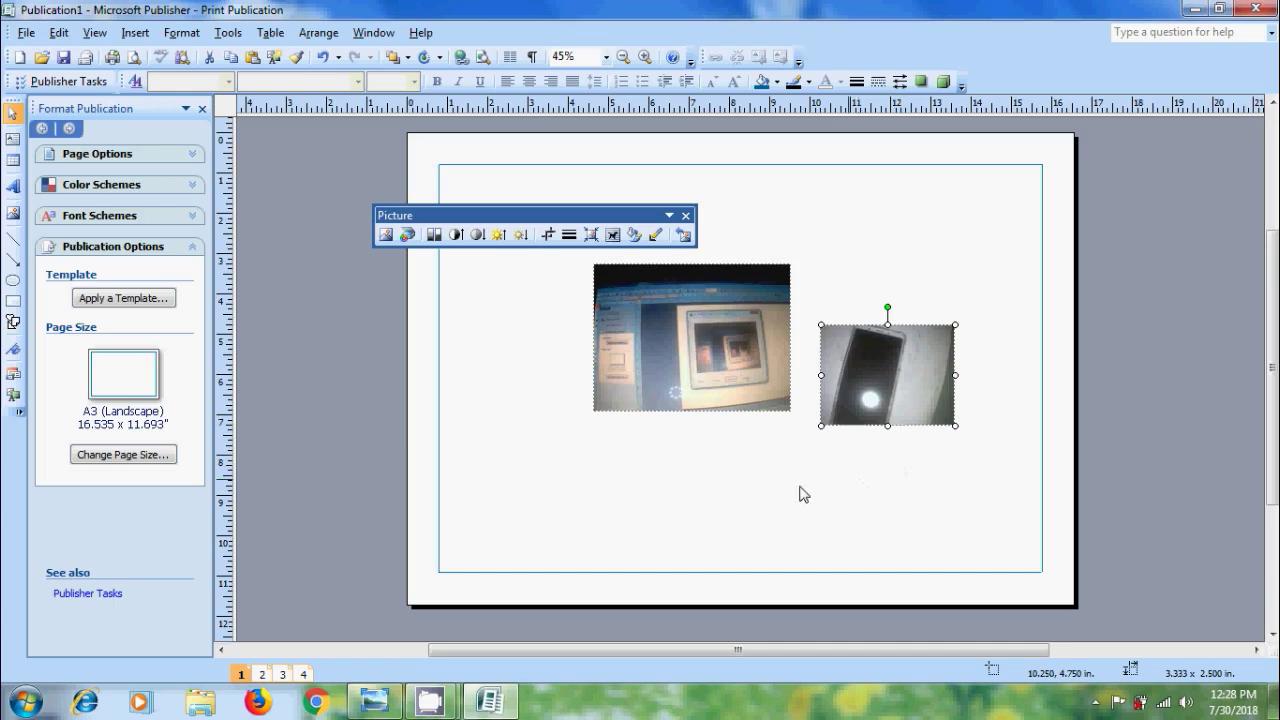
Step: Bring Windows Photo Viewer forward, then minimize it to reveal the desktop
{"action": "left_click", "coordinate": [377, 703]}
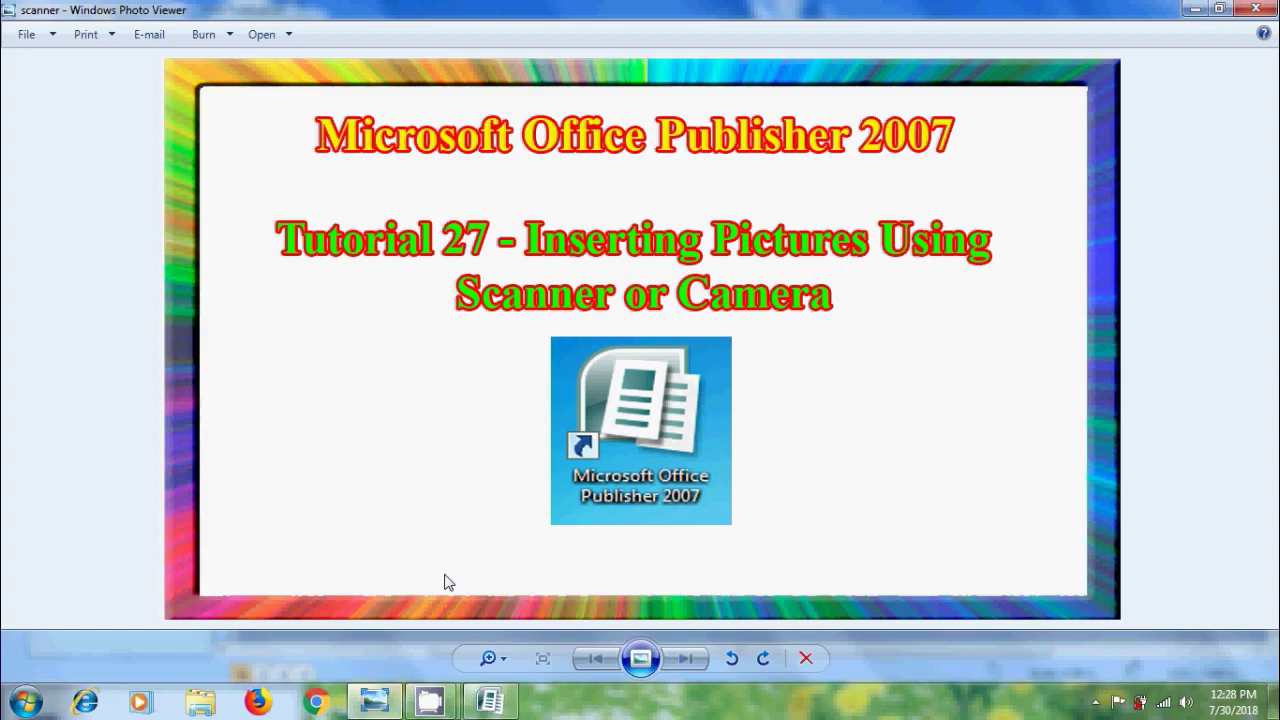
{"action": "left_click", "coordinate": [1193, 9]}
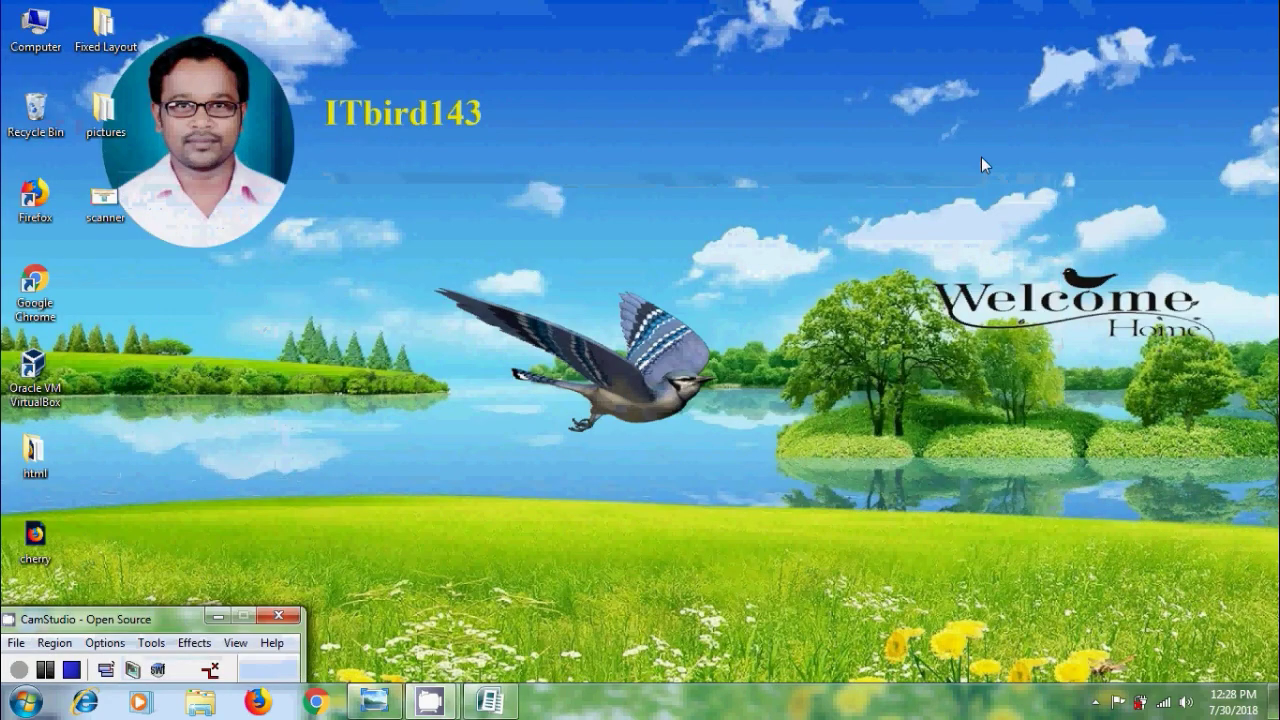